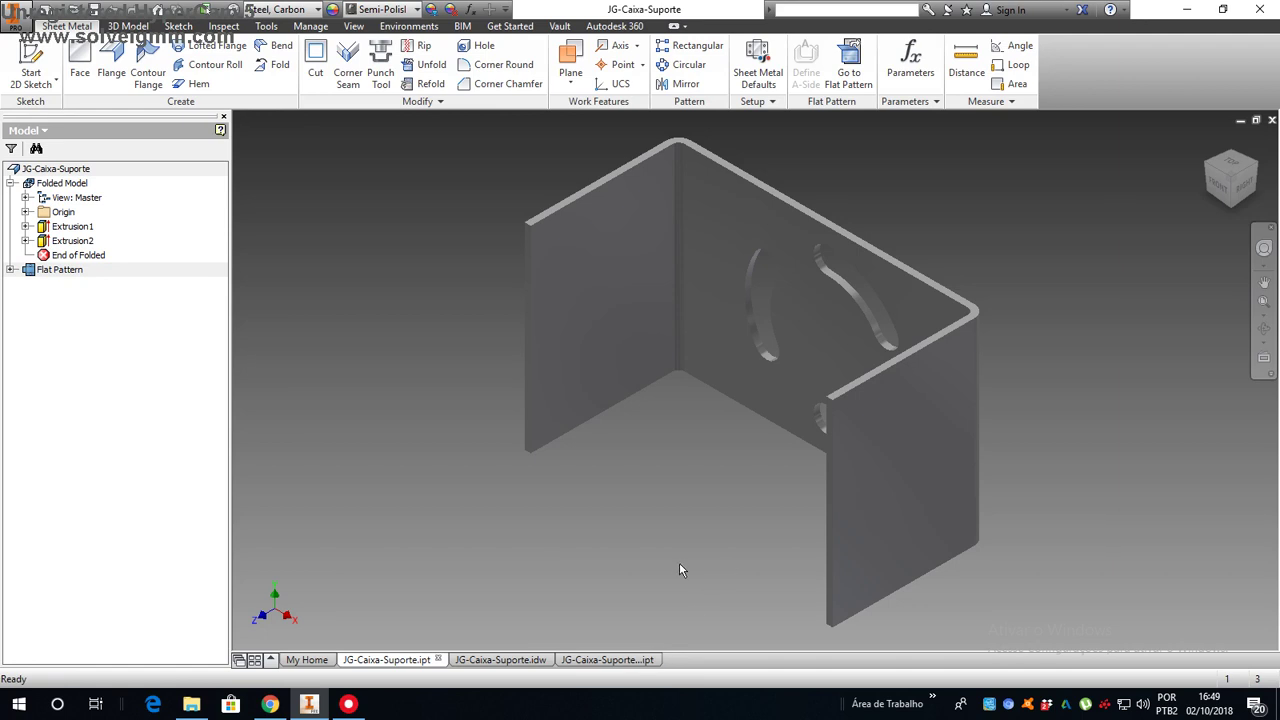
Check the JG-Caixa-Suporte.idw drawing, then bring up the JG-Caixa-Suporte-Furo part
left_click(483, 661)
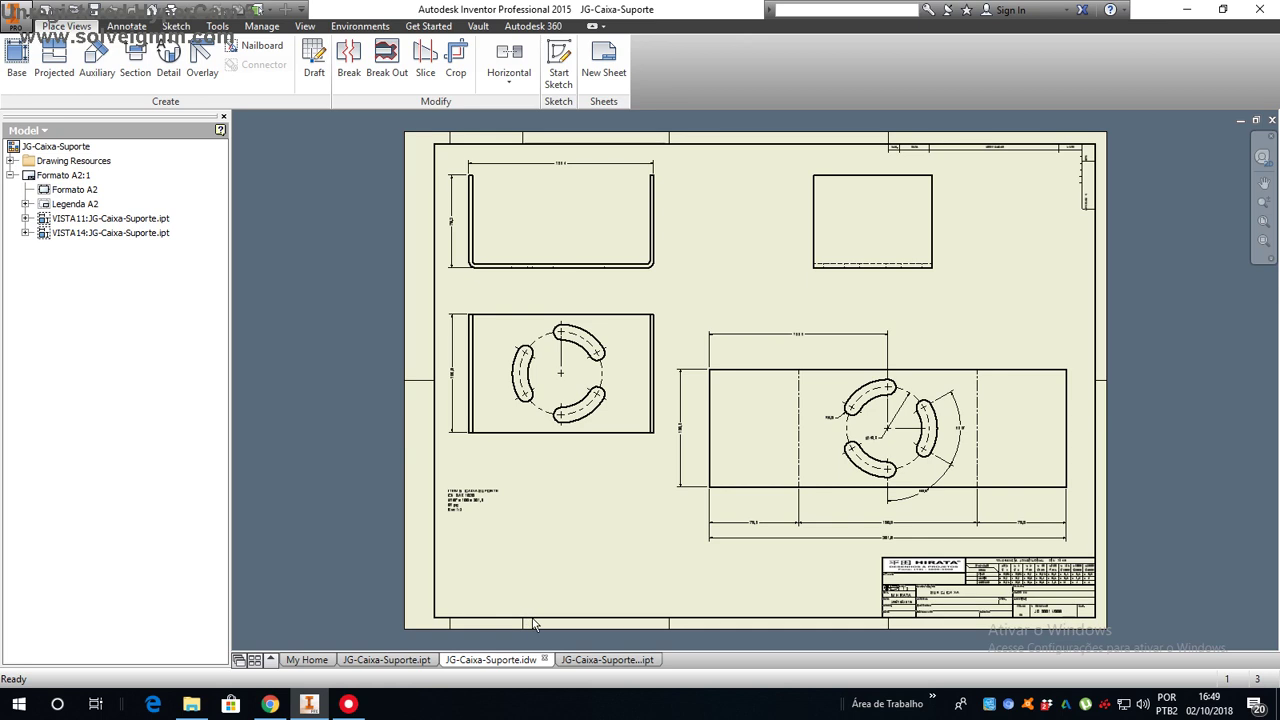
left_click(581, 662)
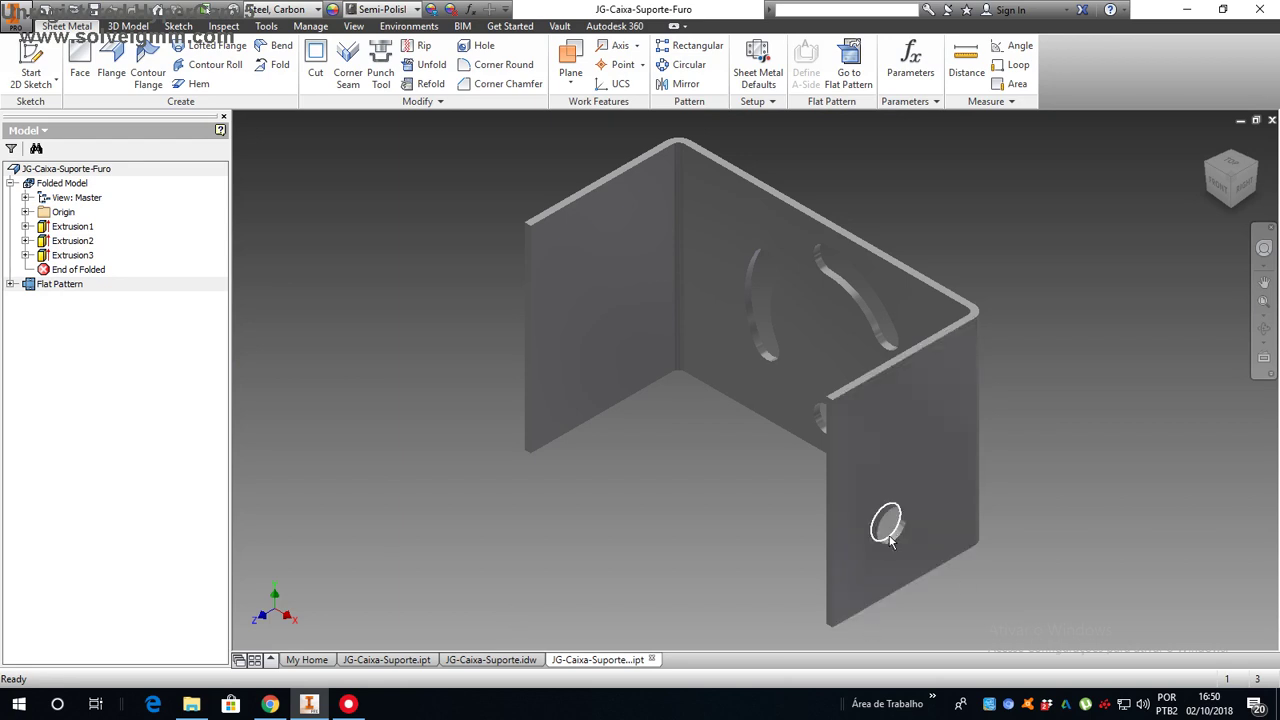
left_click(388, 659)
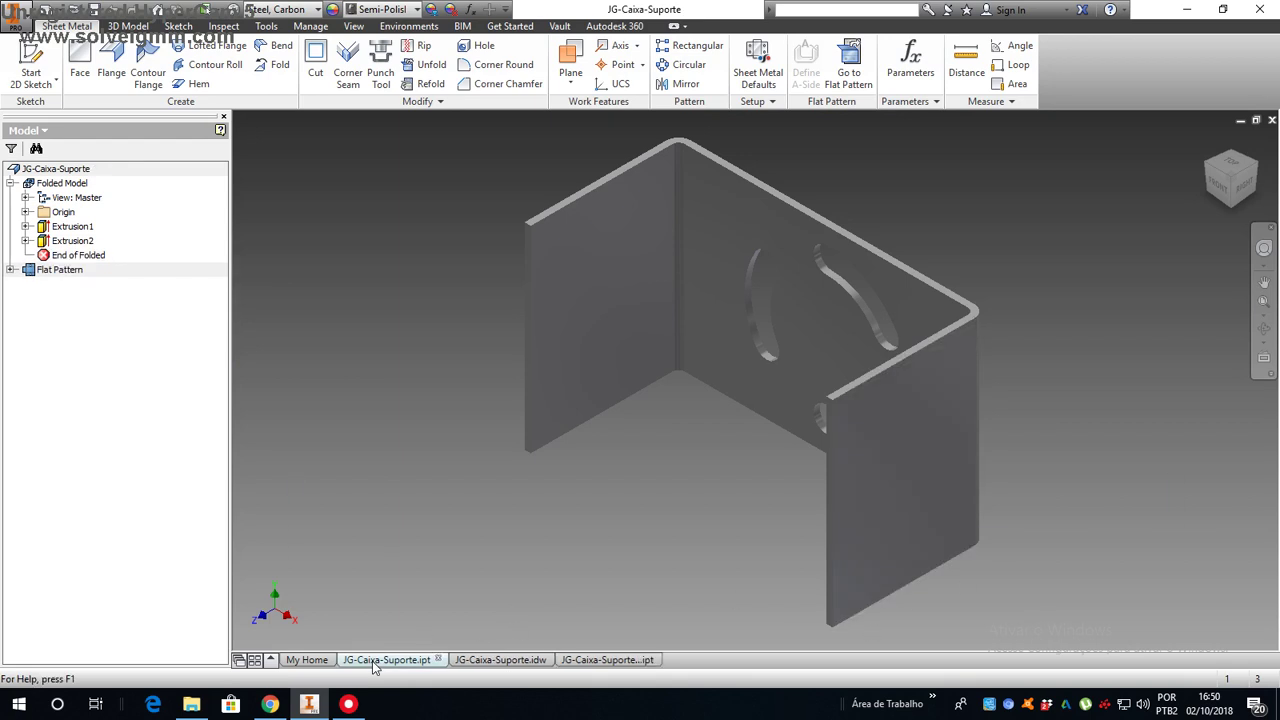
left_click(608, 660)
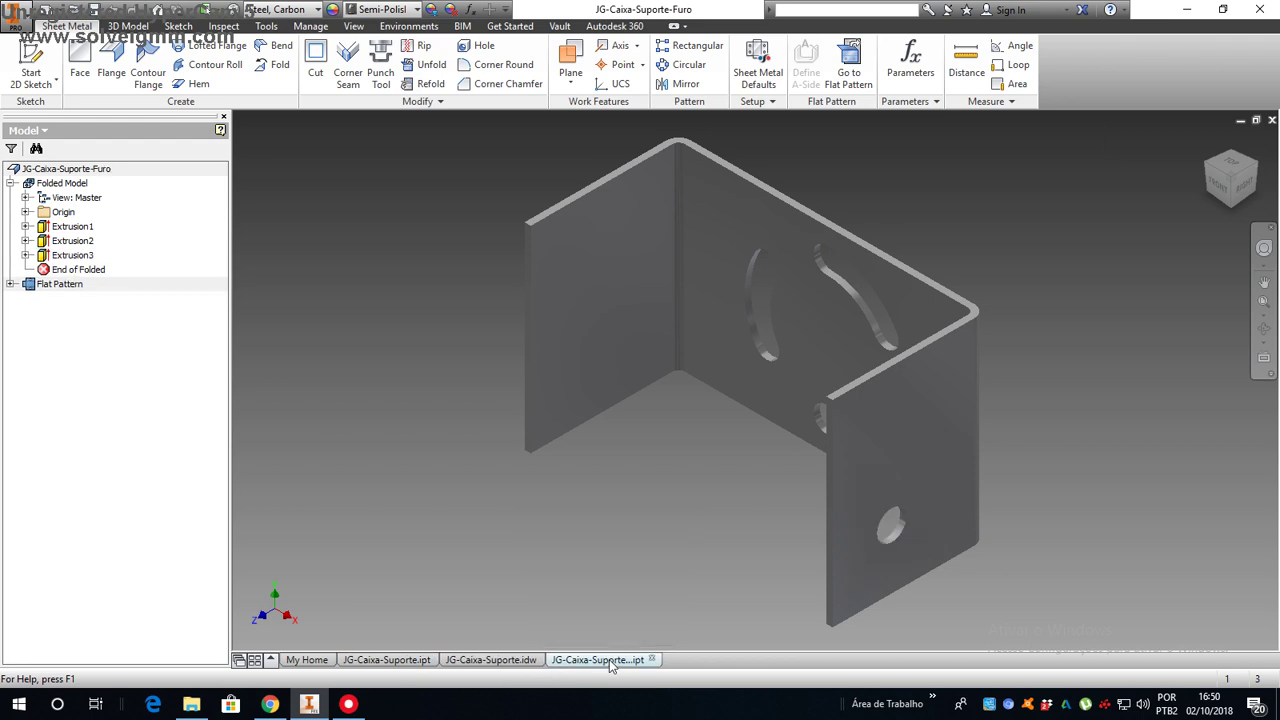
left_click(500, 664)
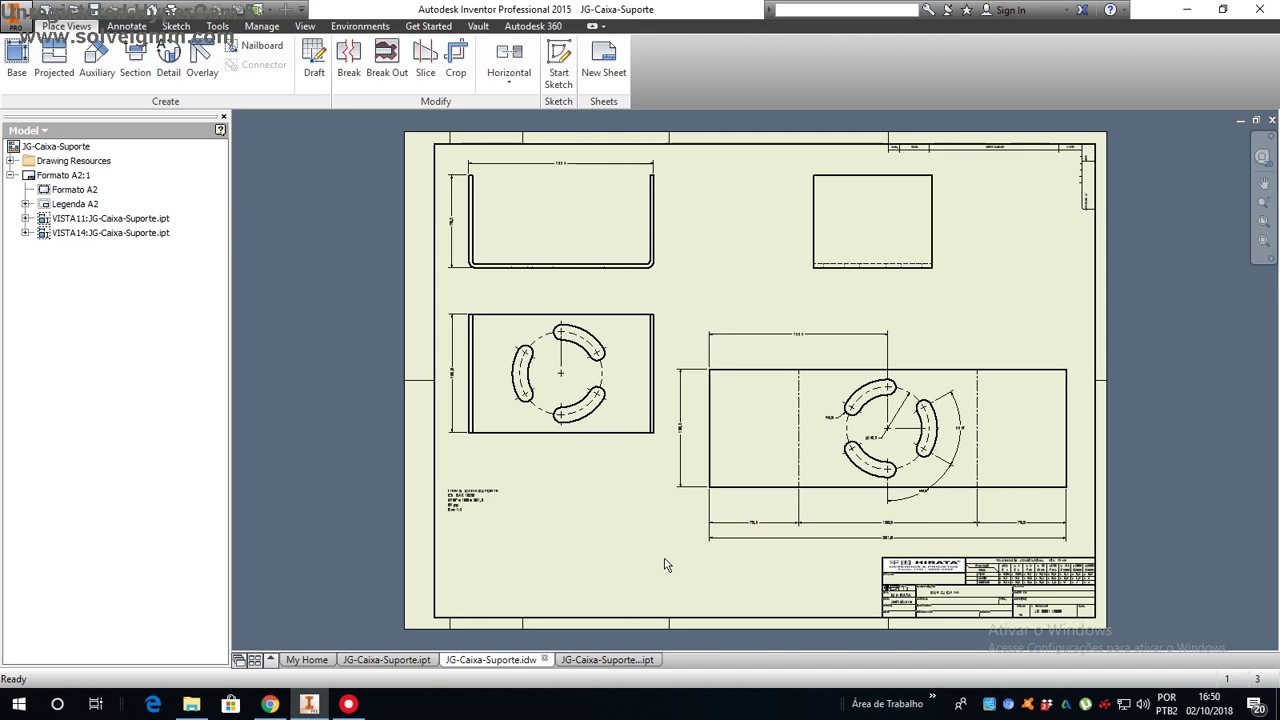
left_click(607, 659)
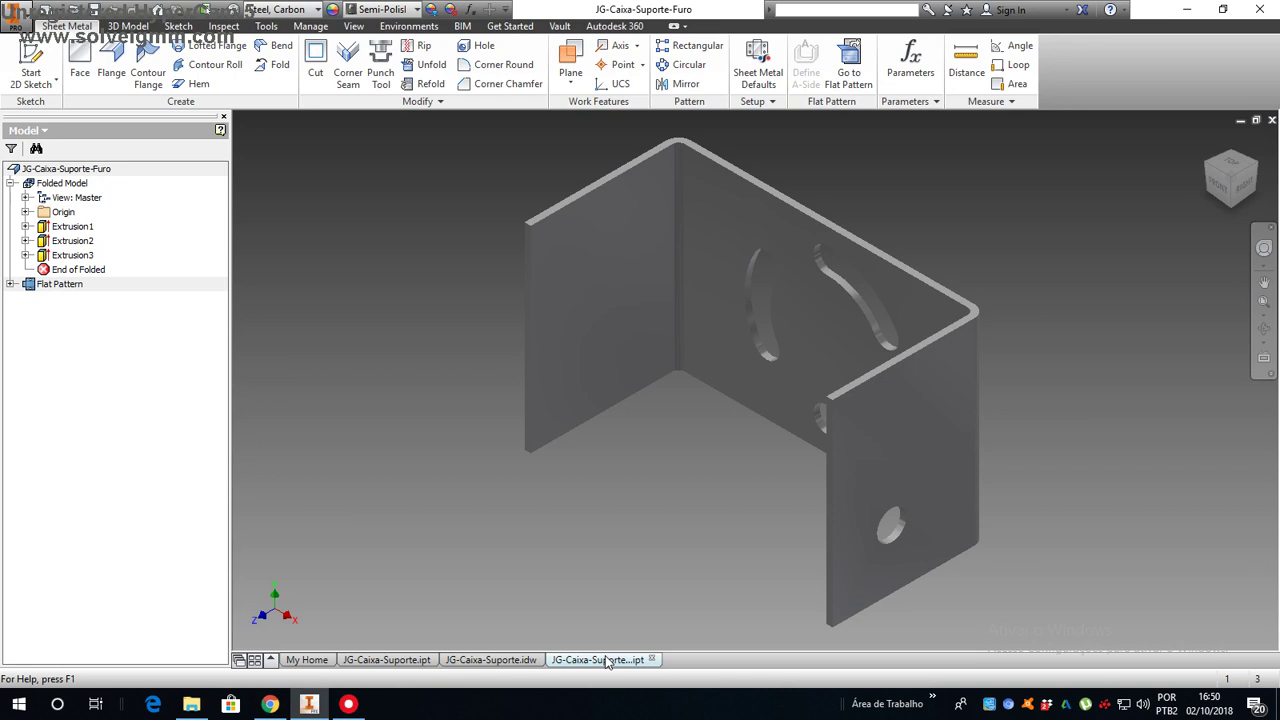
left_click(476, 662)
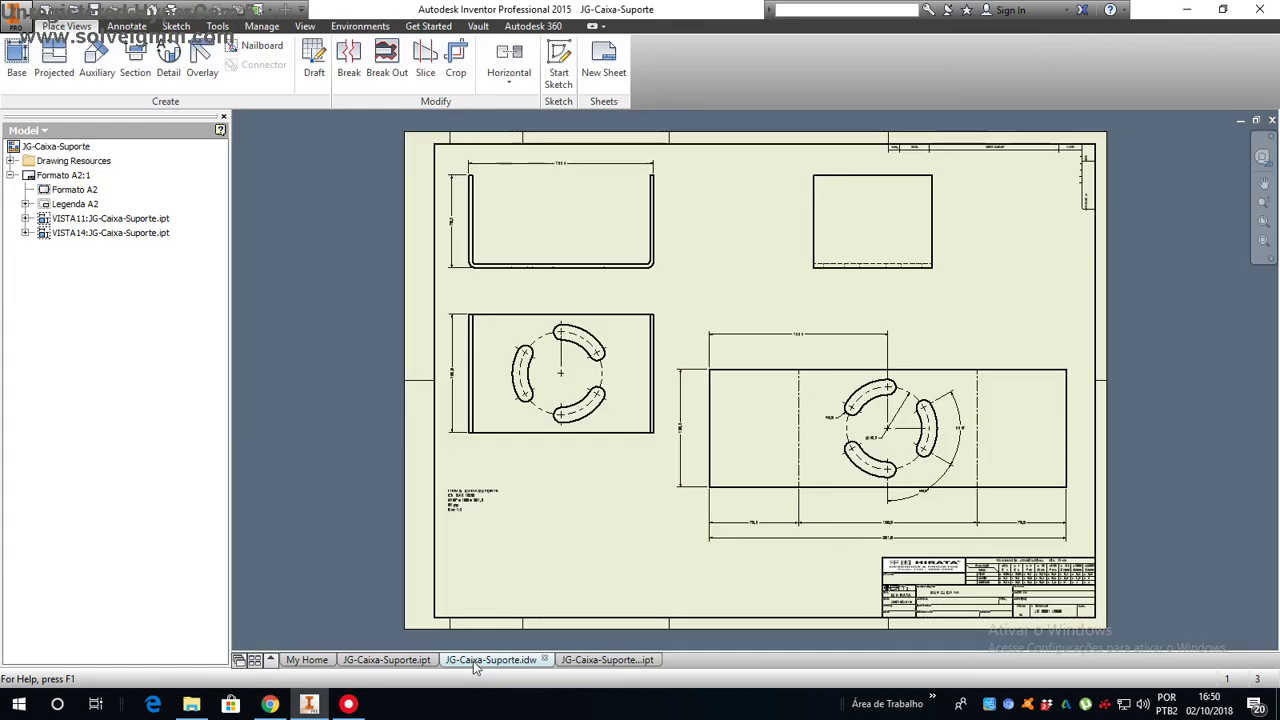
left_click(580, 665)
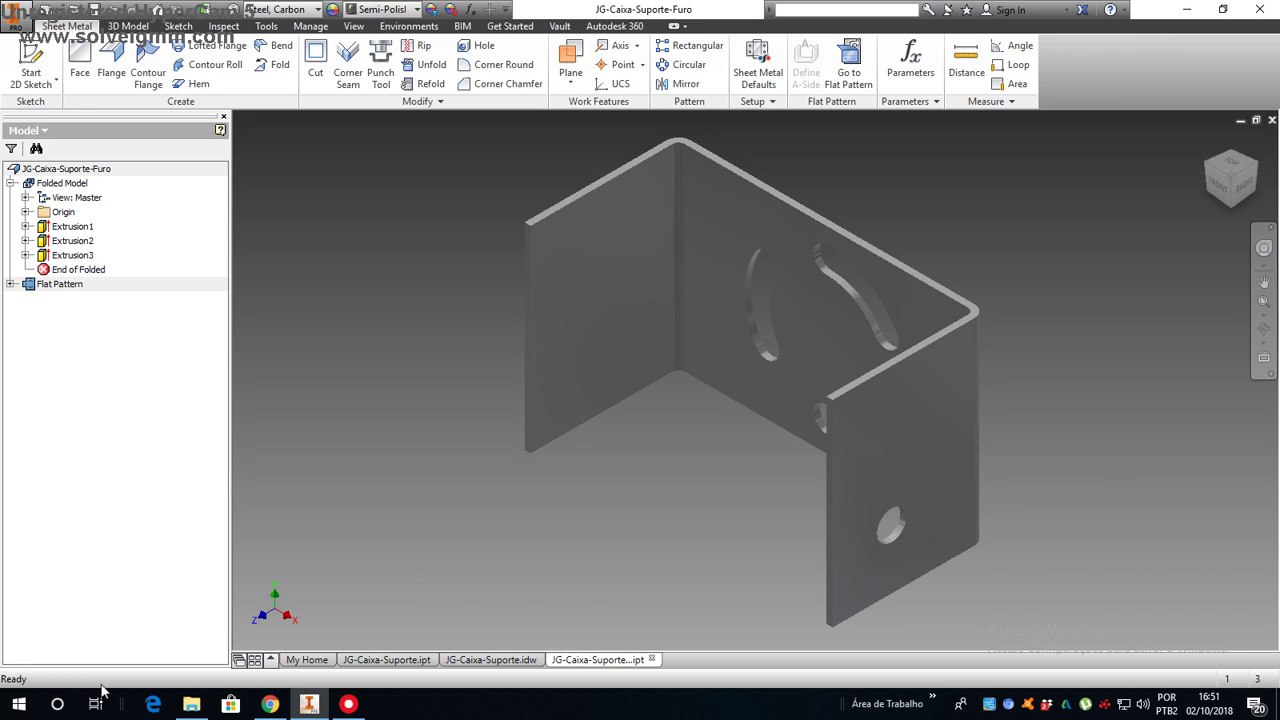
Browse File Explorer to the IDW folder on Novo volume (D:), then return to Inventor
left_click(193, 706)
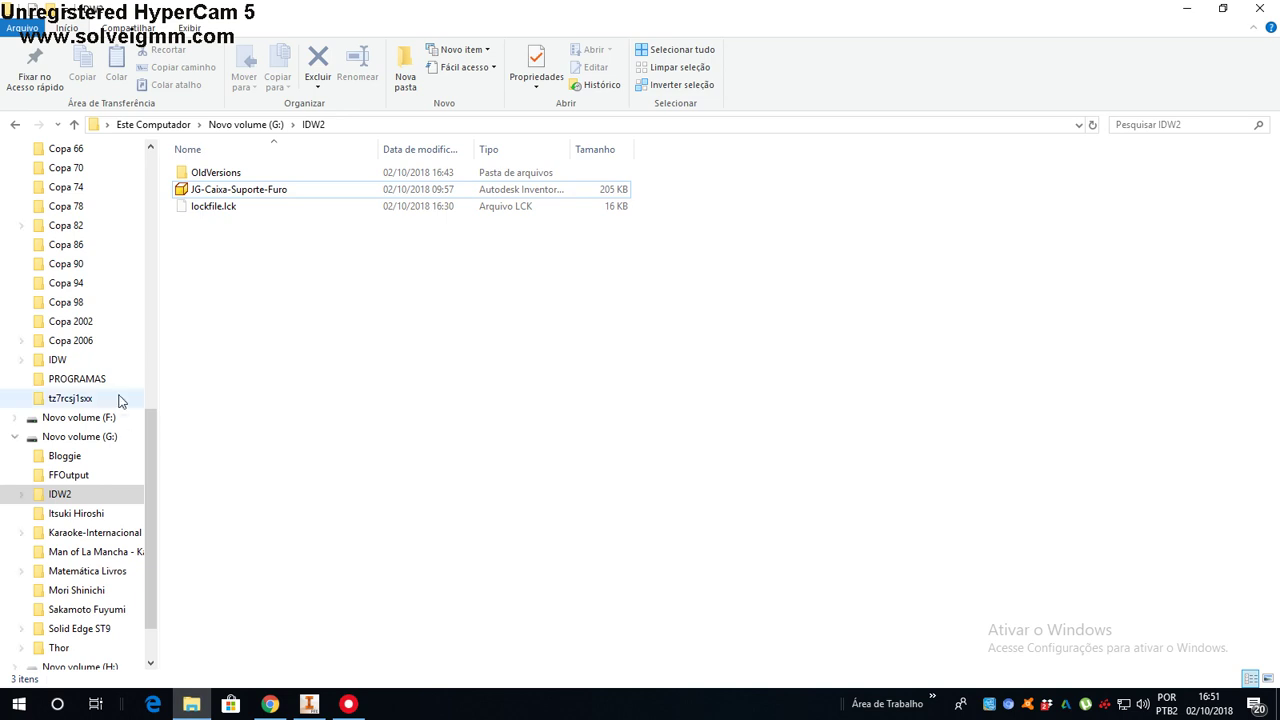
scroll(106, 297, "up", 1)
scroll(104, 295, "up", 2)
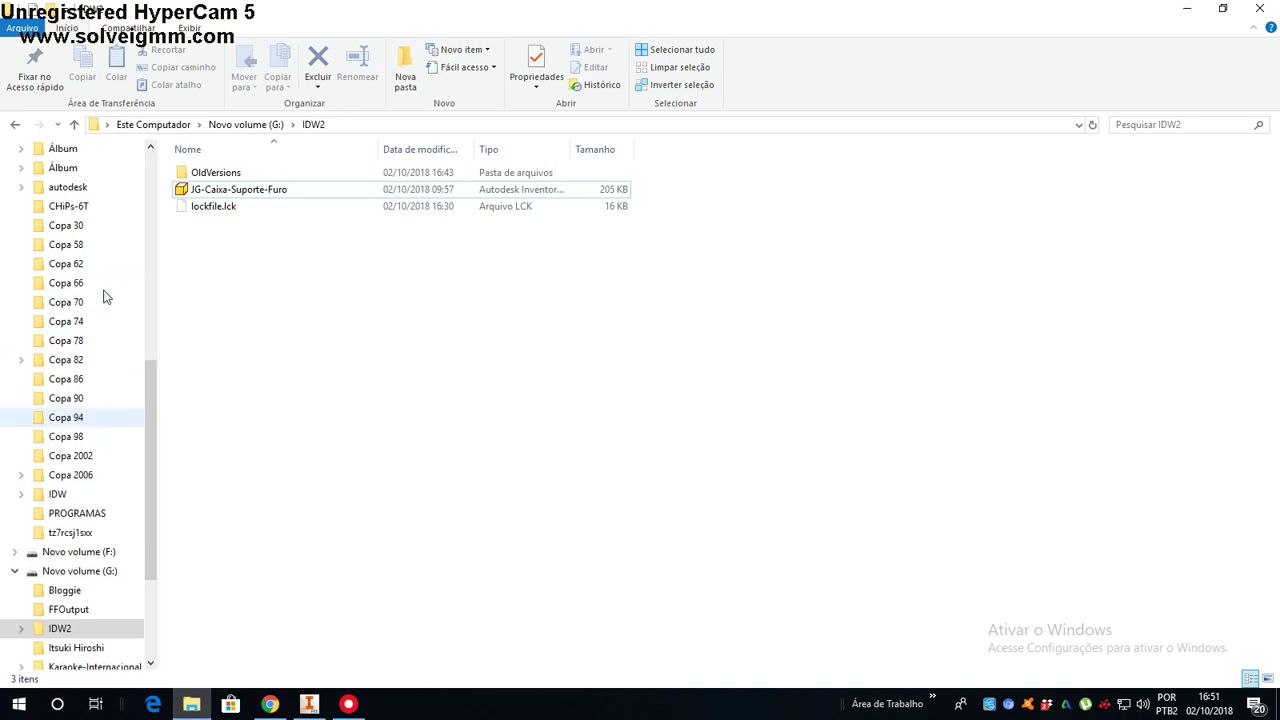
scroll(104, 295, "up", 1)
left_click(80, 148)
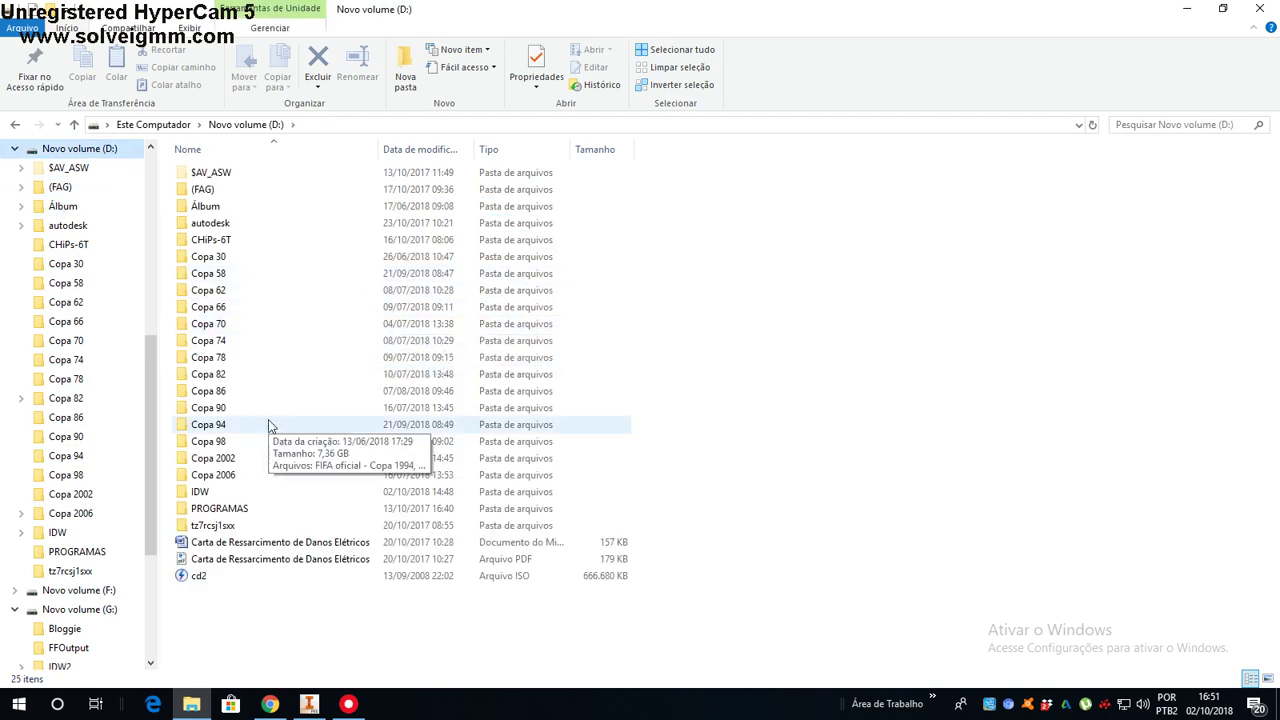
double_click(203, 494)
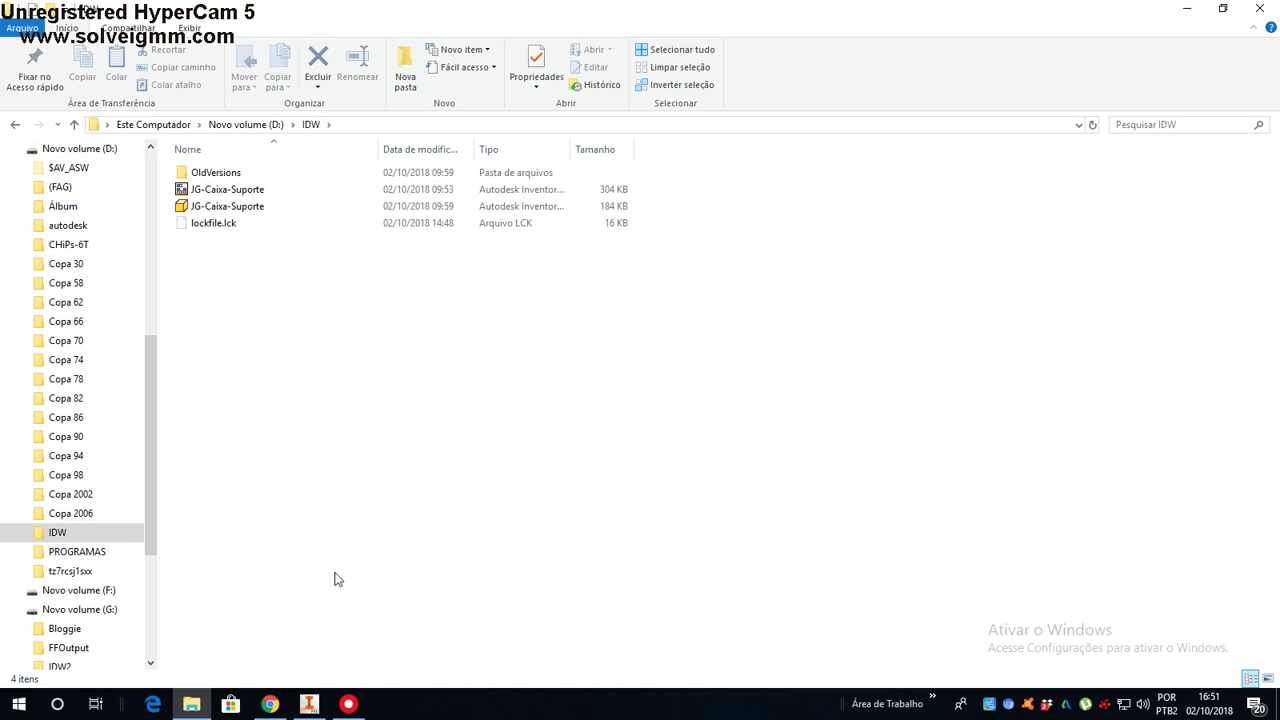
left_click(311, 705)
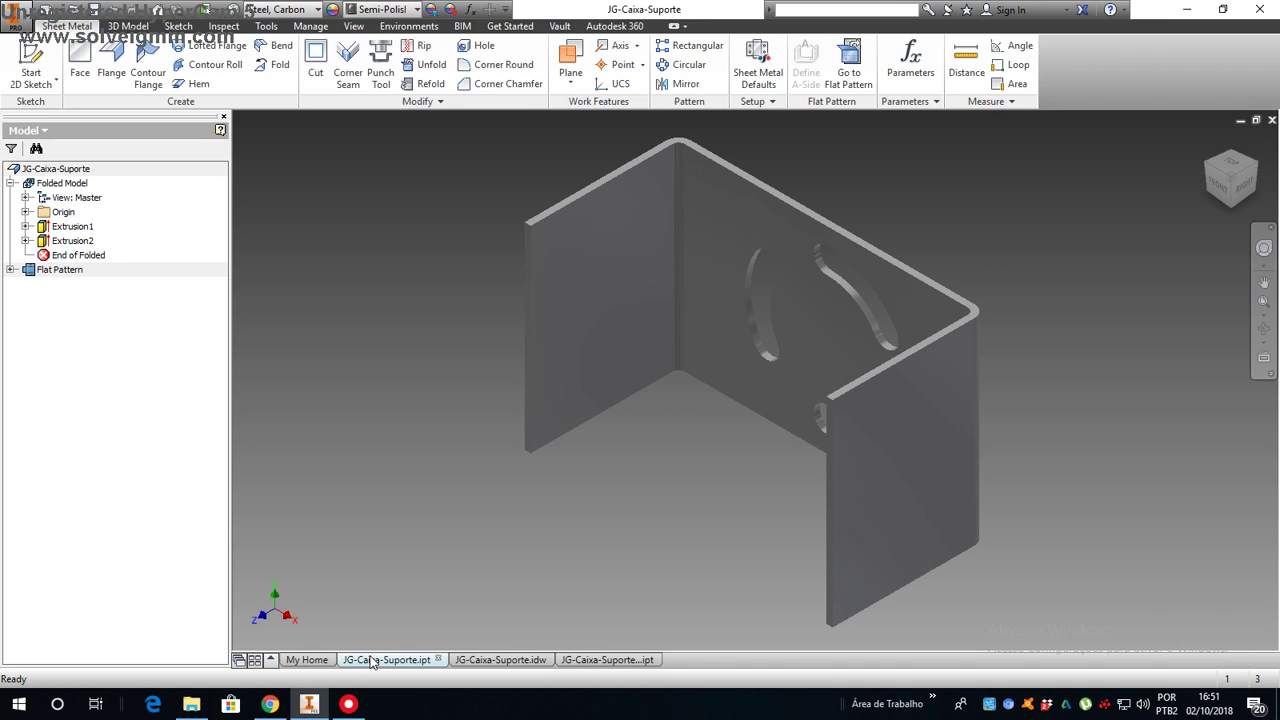
Show the JG-Caixa-Suporte.idw drawing, then switch back to the IDW folder in File Explorer
left_click(481, 662)
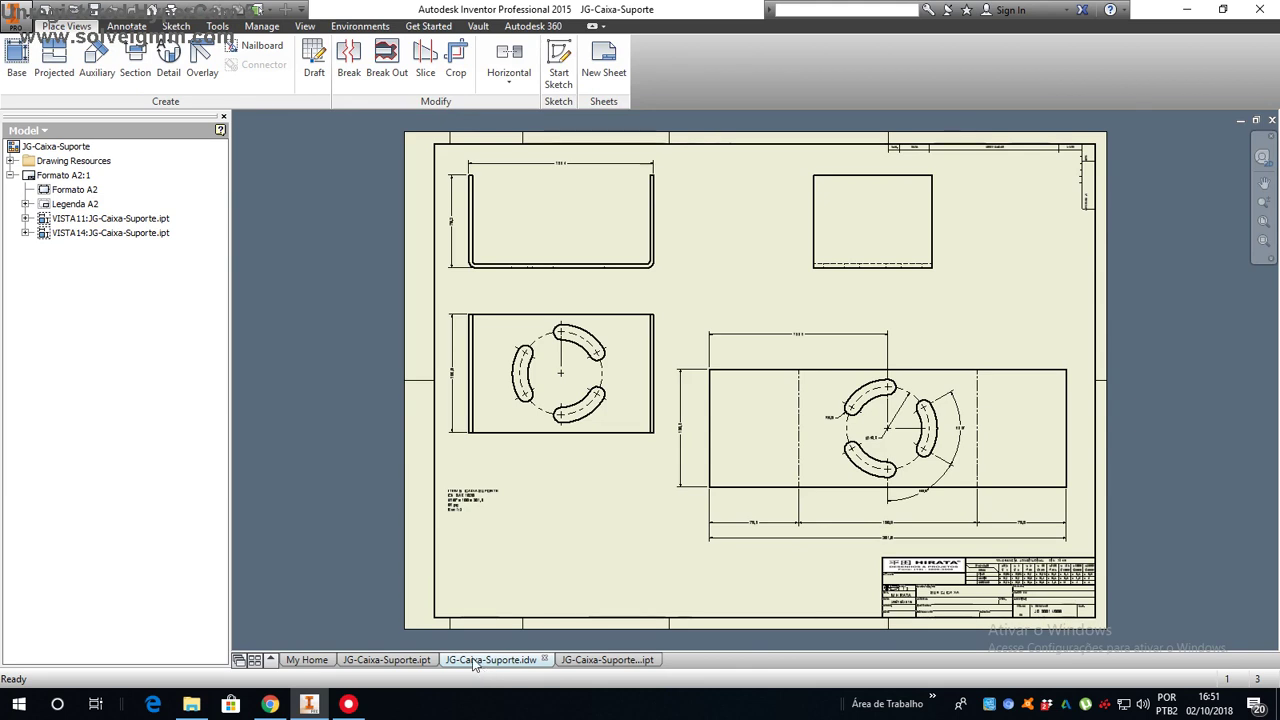
left_click(193, 705)
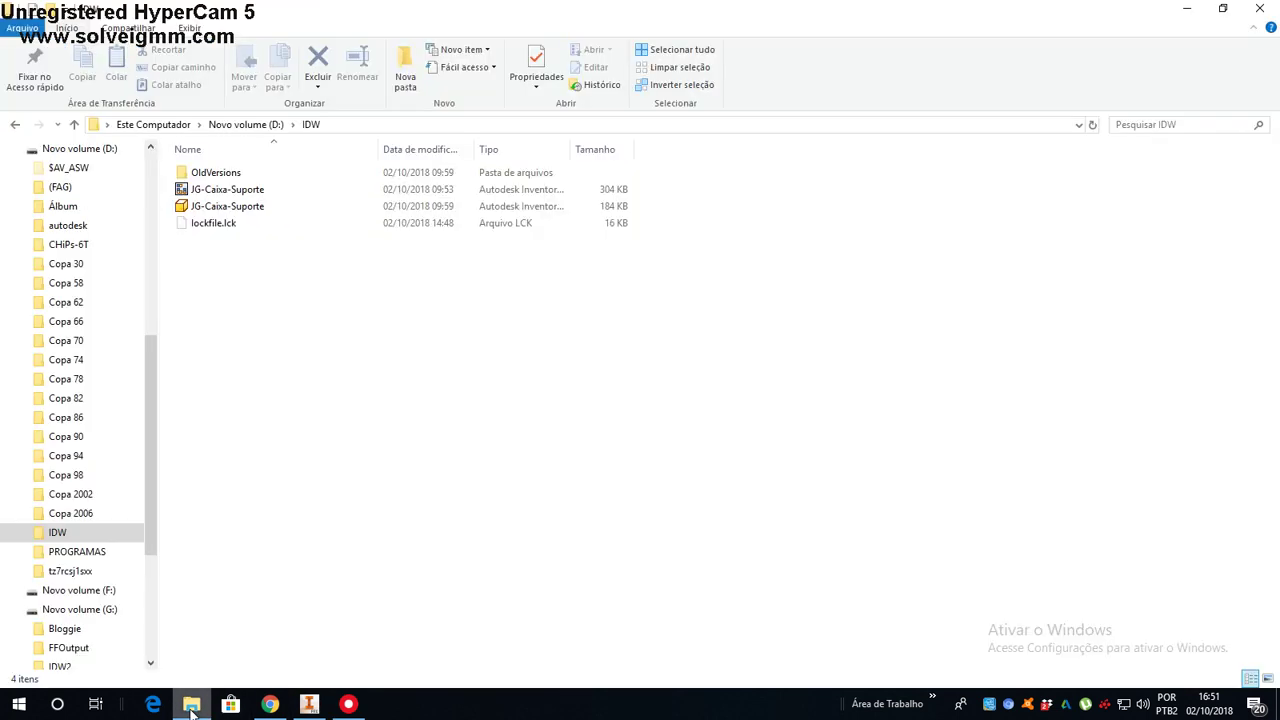
Open the IDW2 folder on Novo volume (G:), then return to the Inventor drawing
left_click(113, 612)
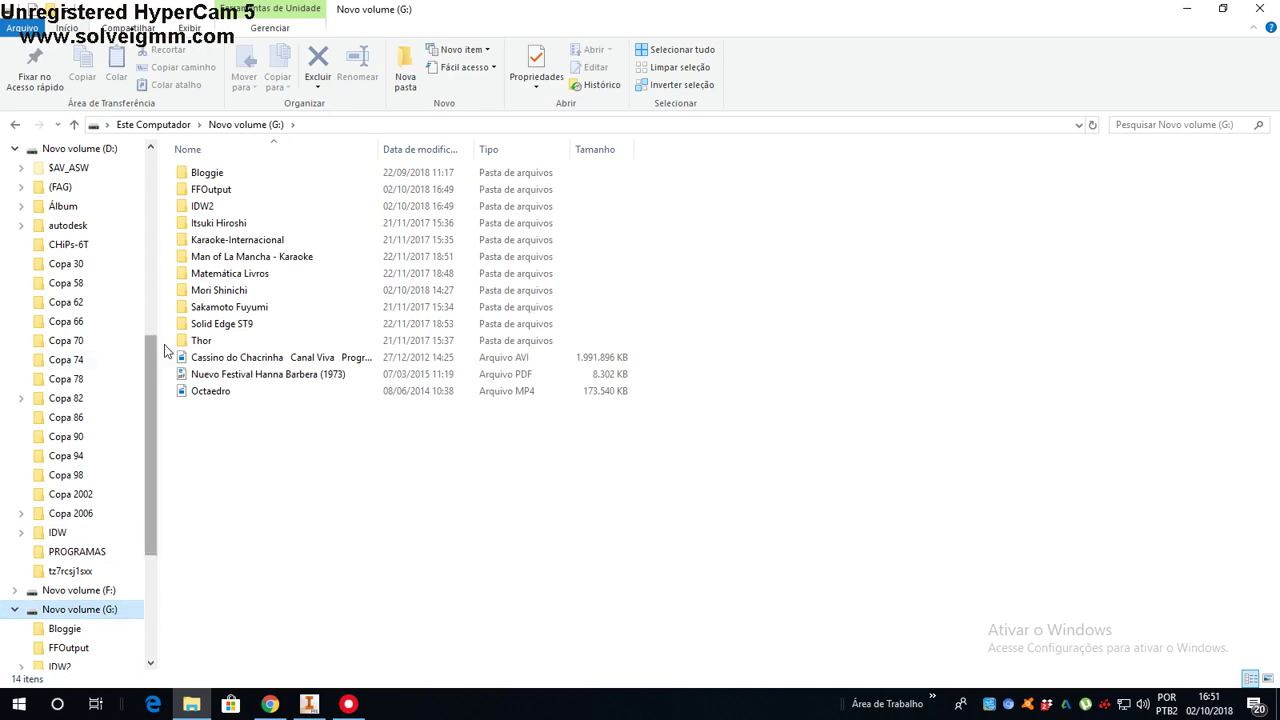
double_click(213, 207)
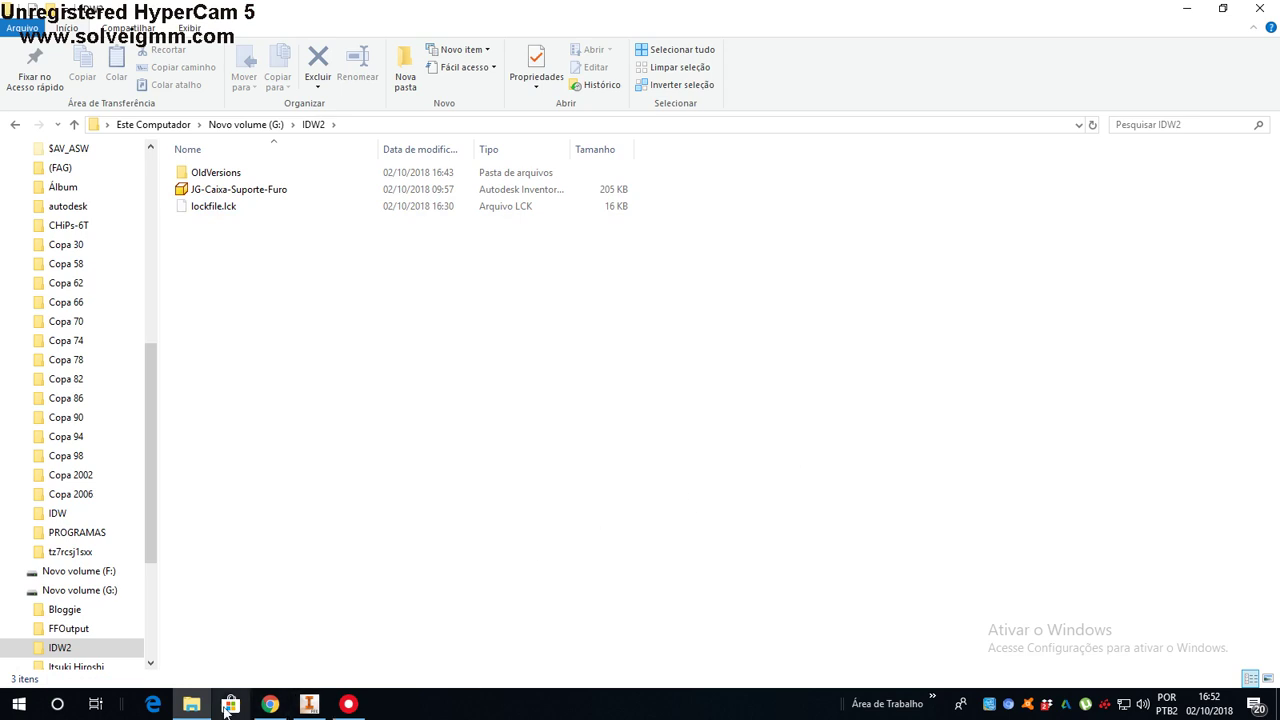
left_click(307, 705)
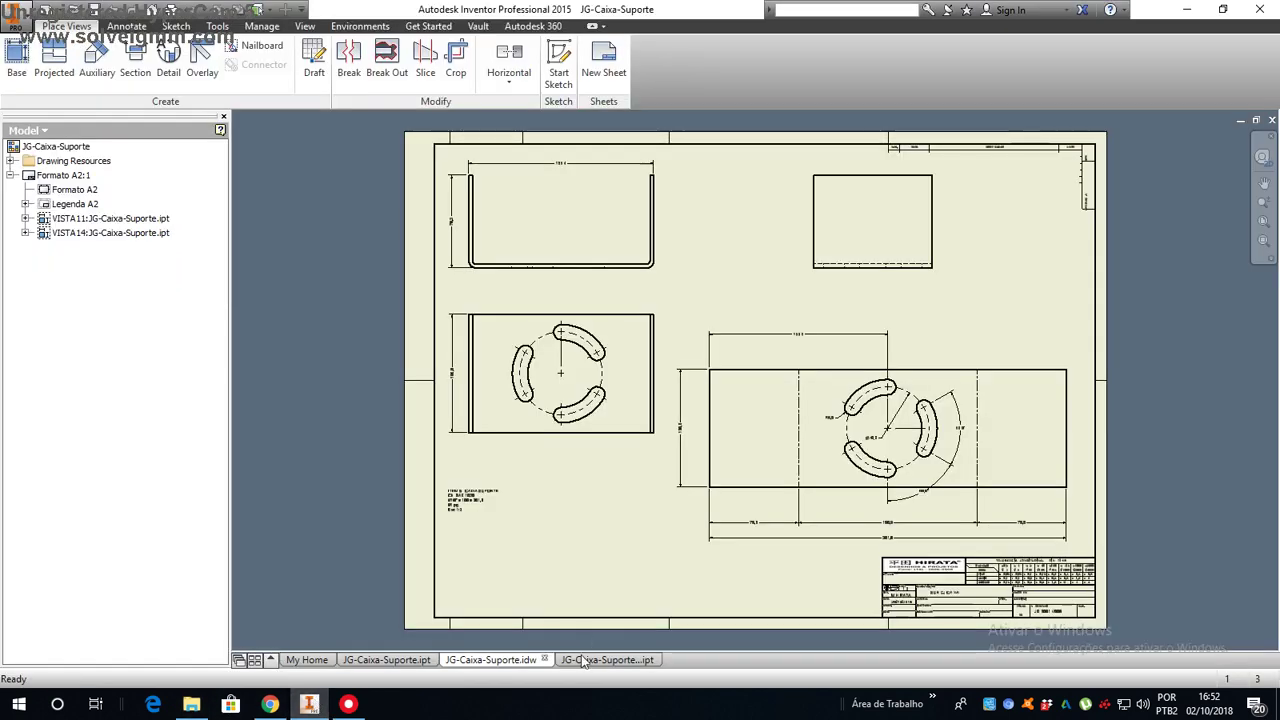
left_click(584, 664)
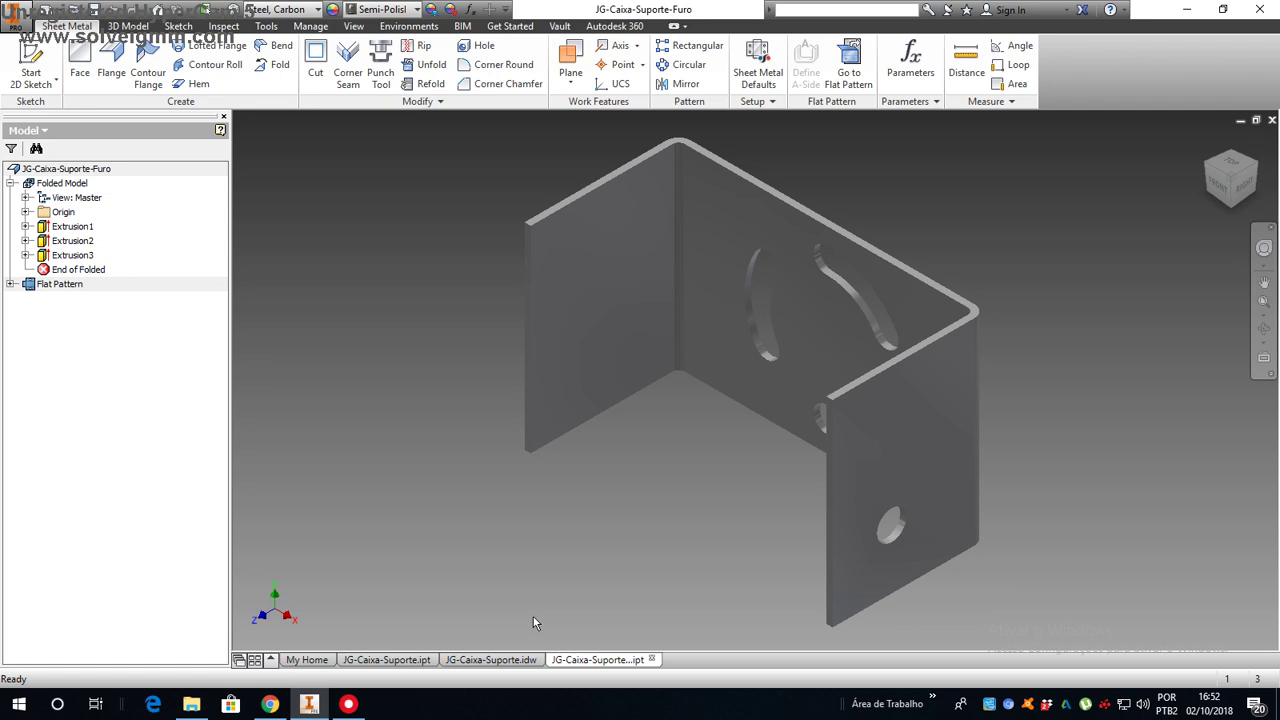
left_click(507, 663)
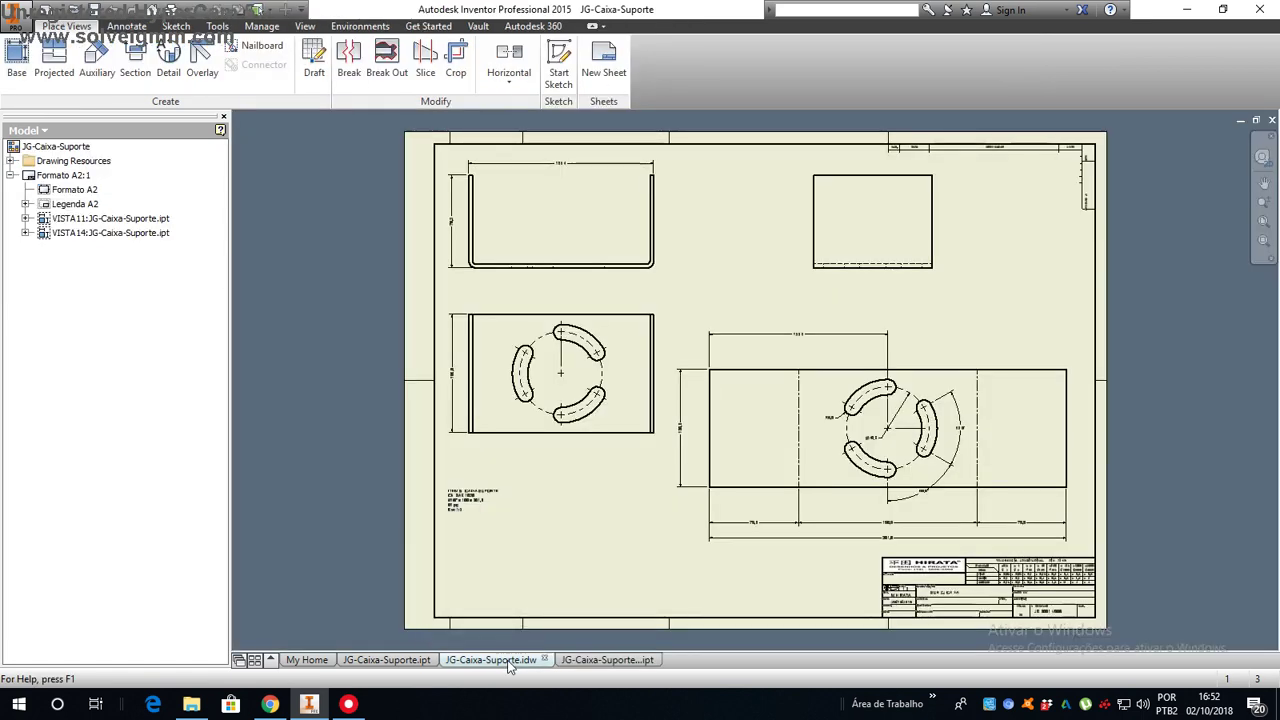
left_click(22, 12)
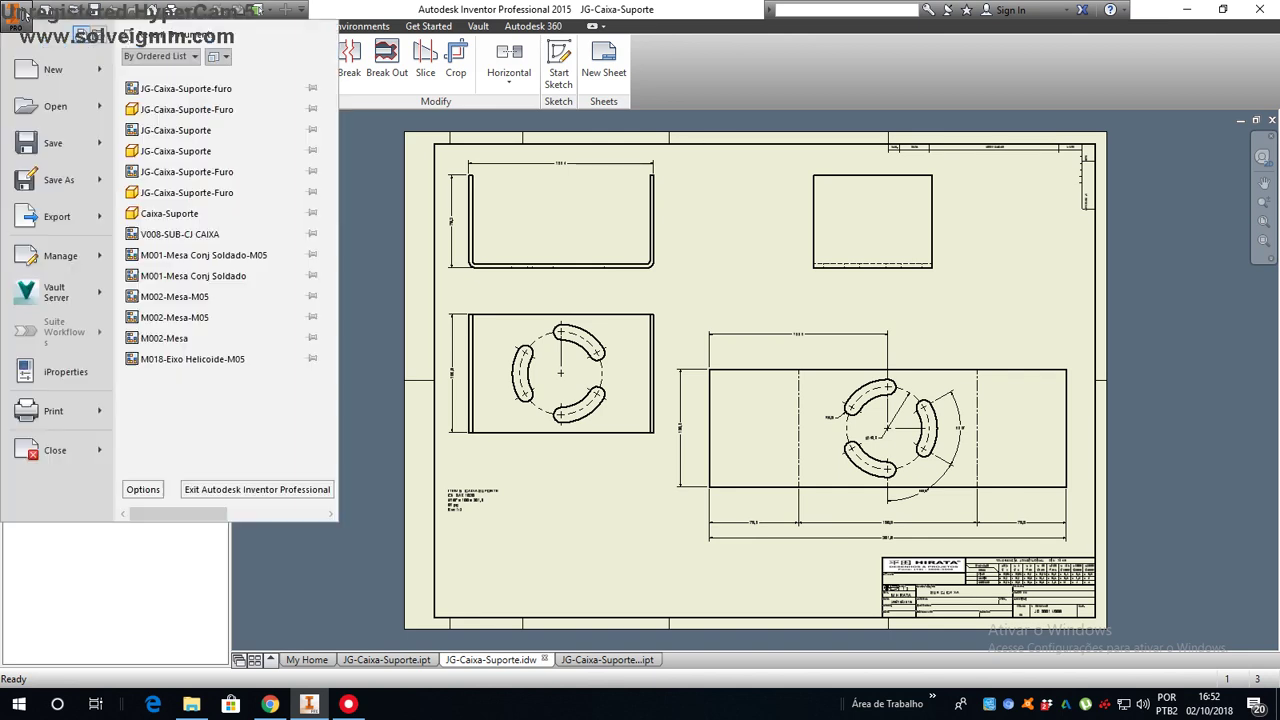
Save the drawing as JG-Caixa-Suporte-furo.idw in the IDW2 folder on Novo volume (G:)
mouse_move(58, 180)
left_click(244, 88)
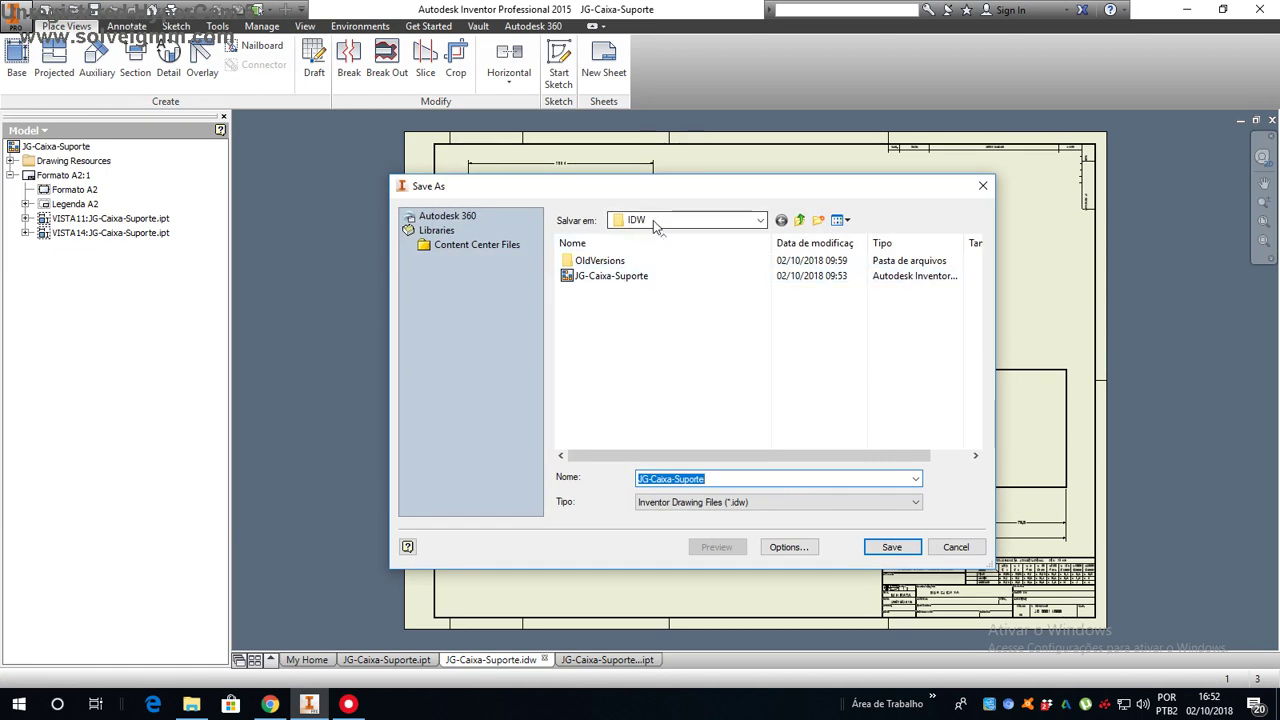
left_click(653, 220)
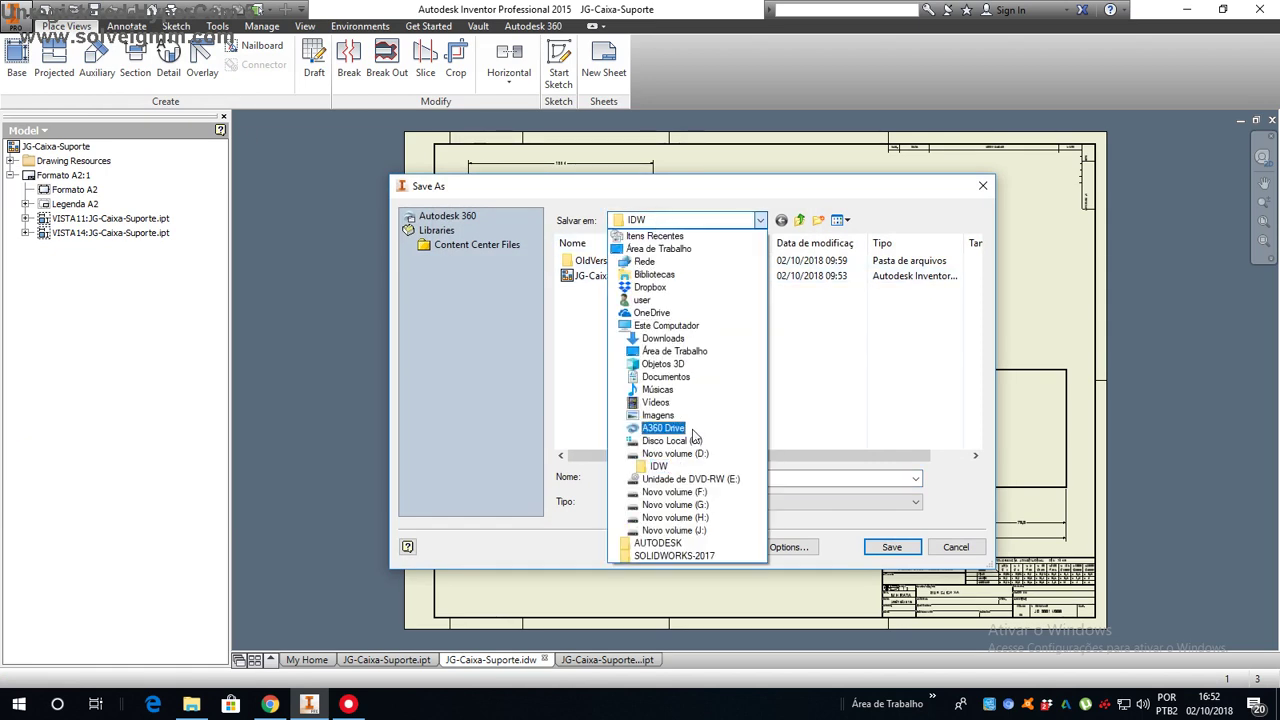
left_click(678, 505)
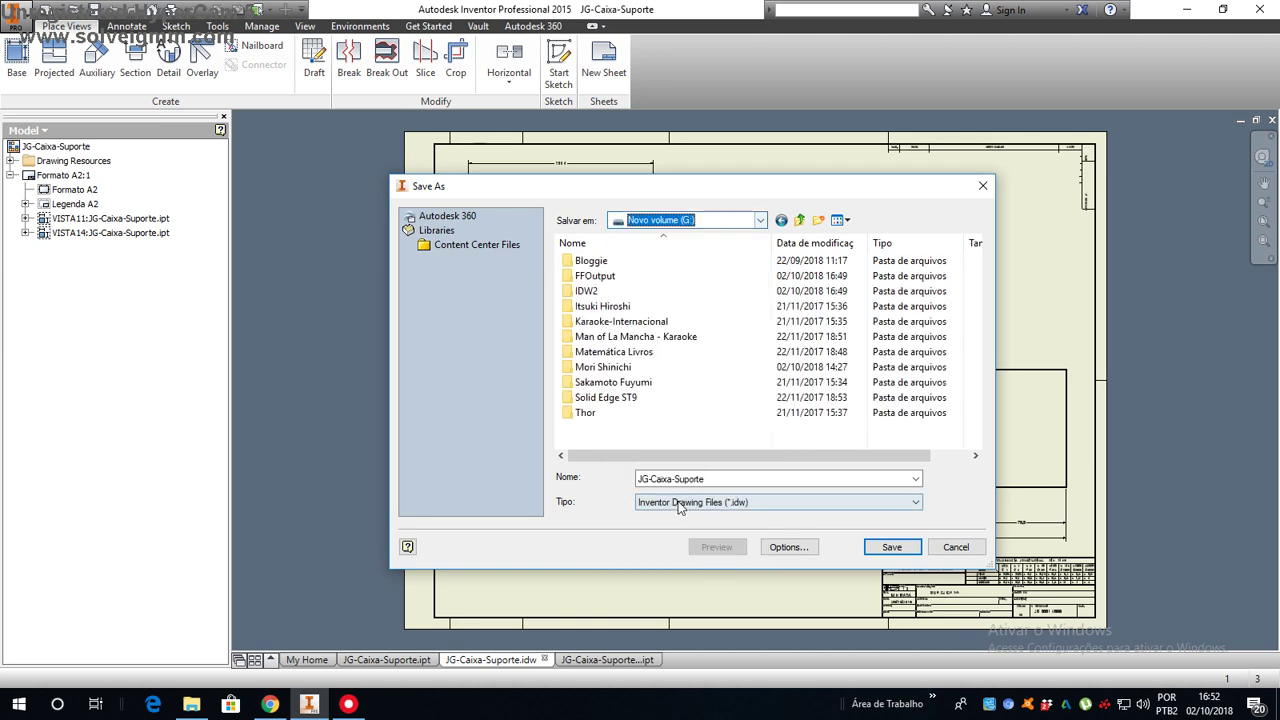
double_click(588, 291)
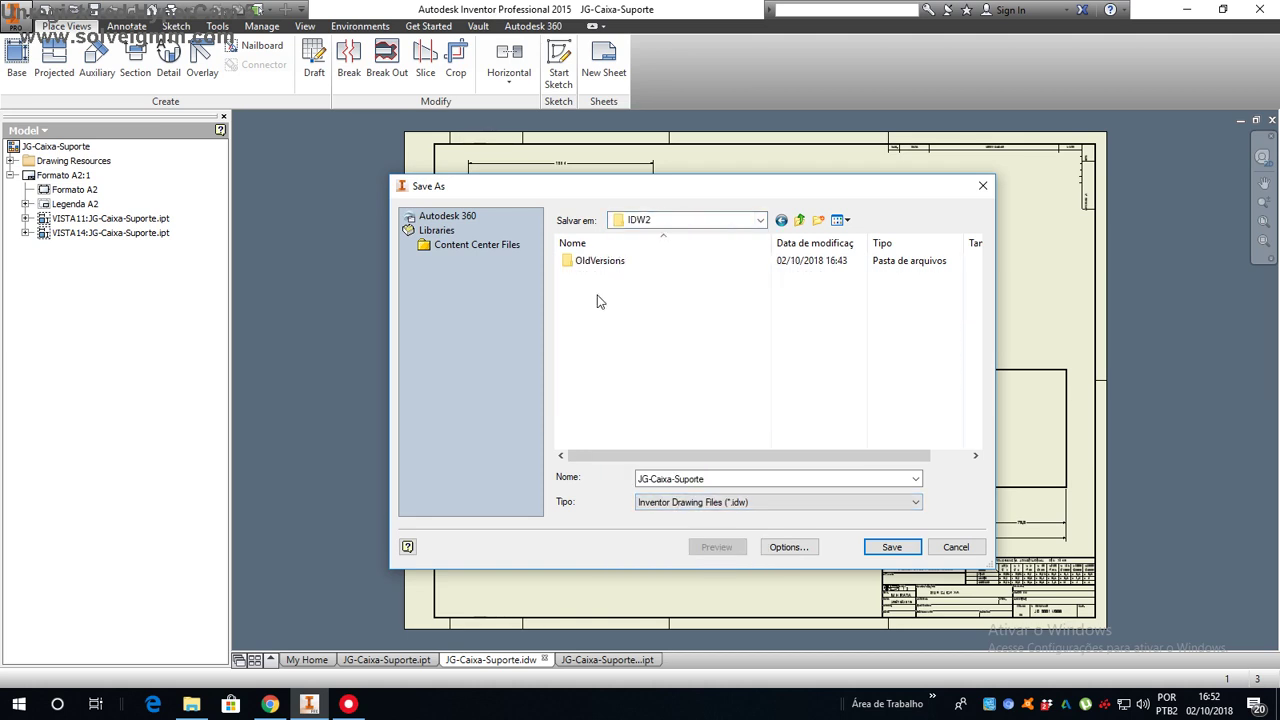
left_click(743, 479)
left_click(743, 479)
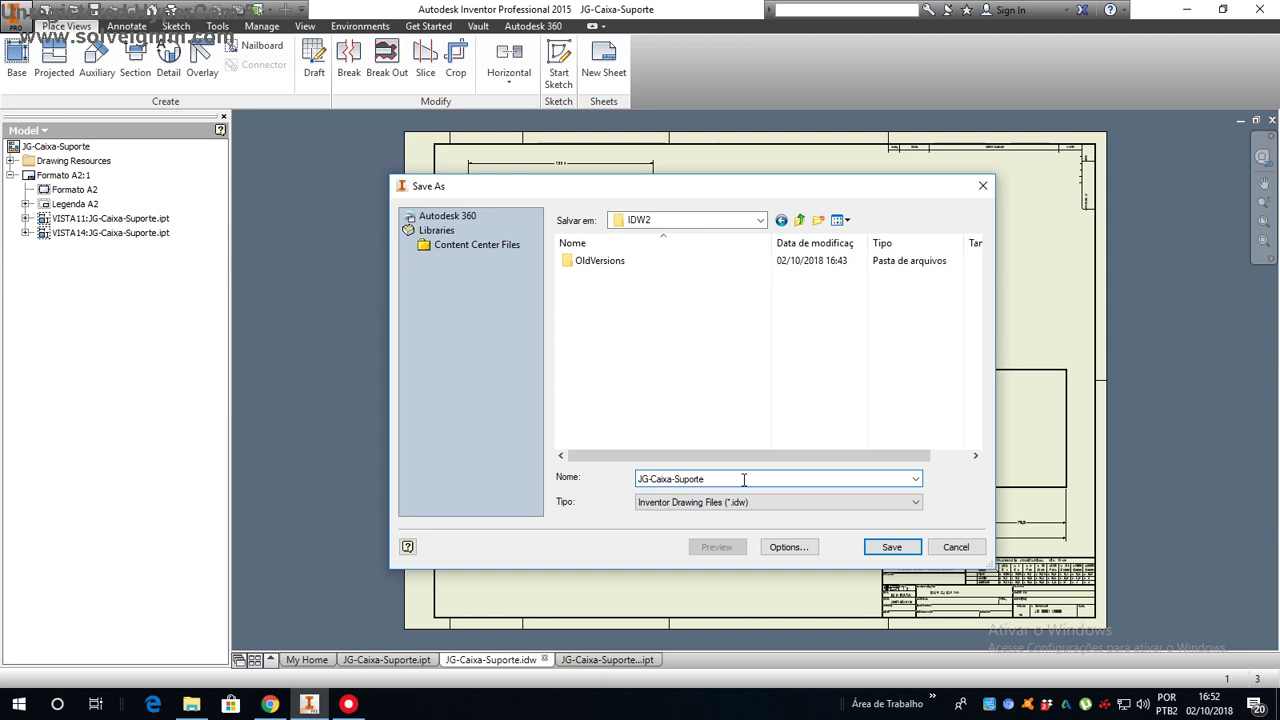
type("-")
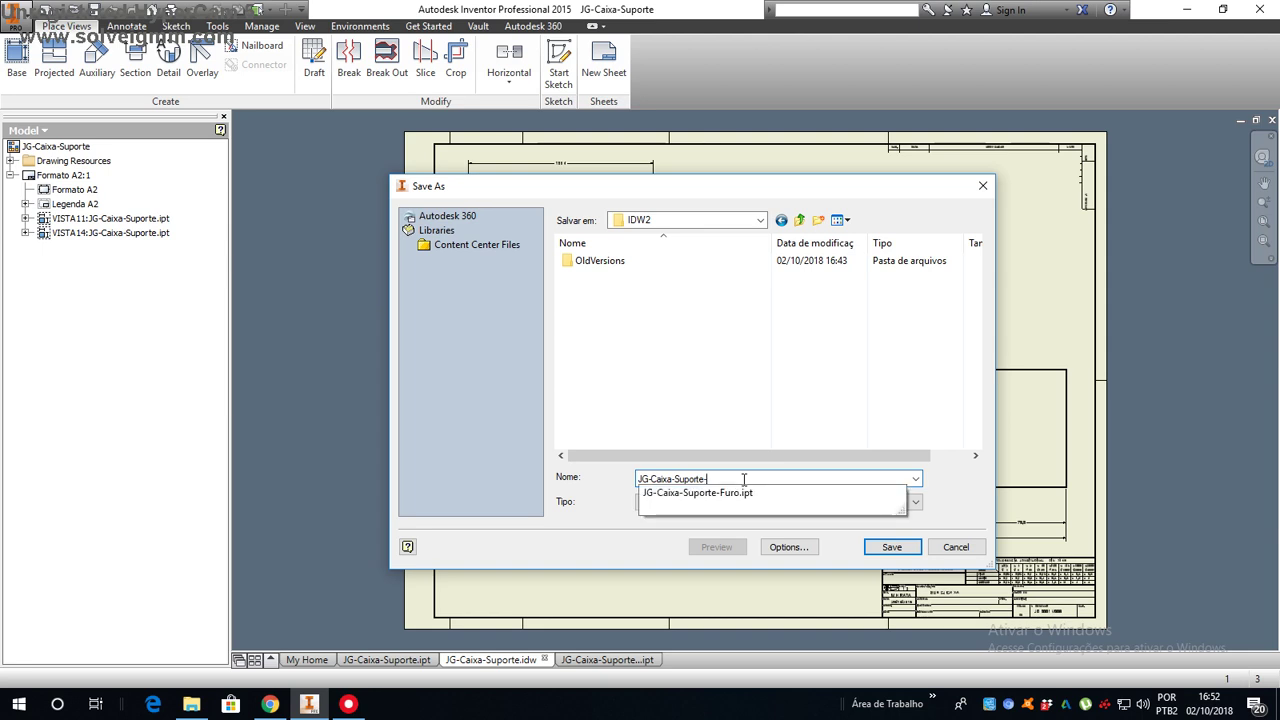
type("f")
type("uro")
key("Down")
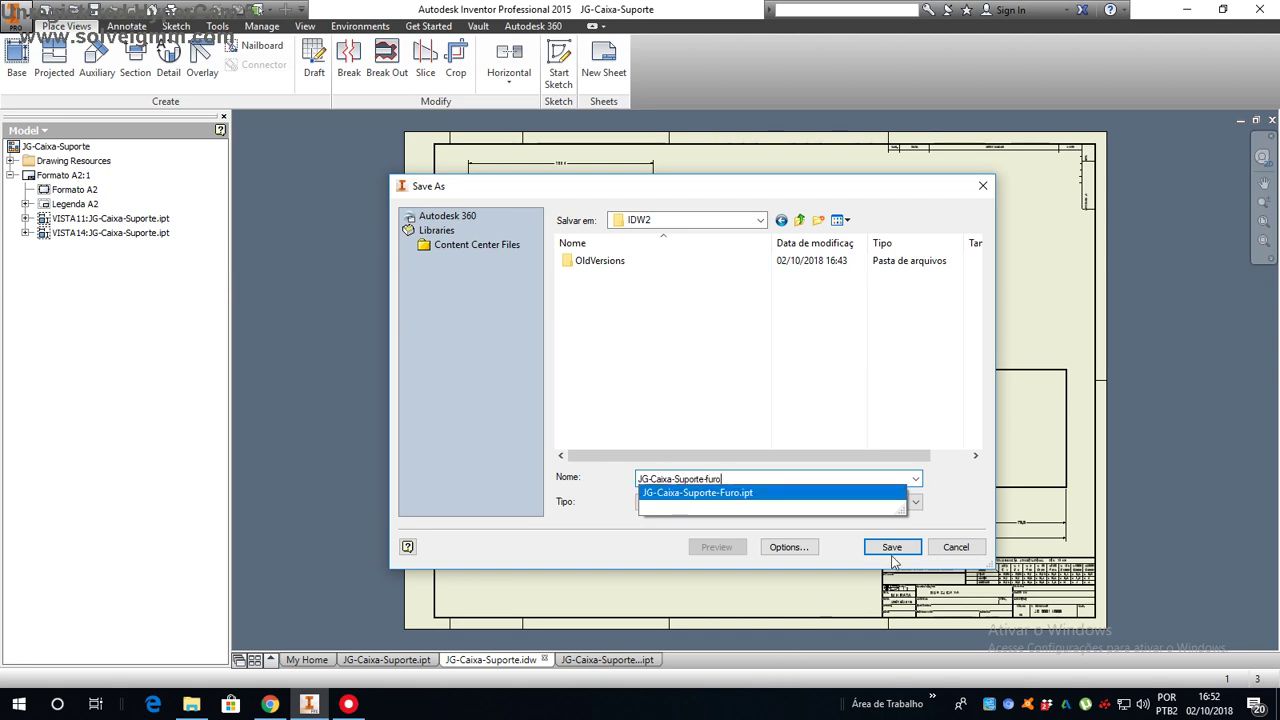
left_click(892, 547)
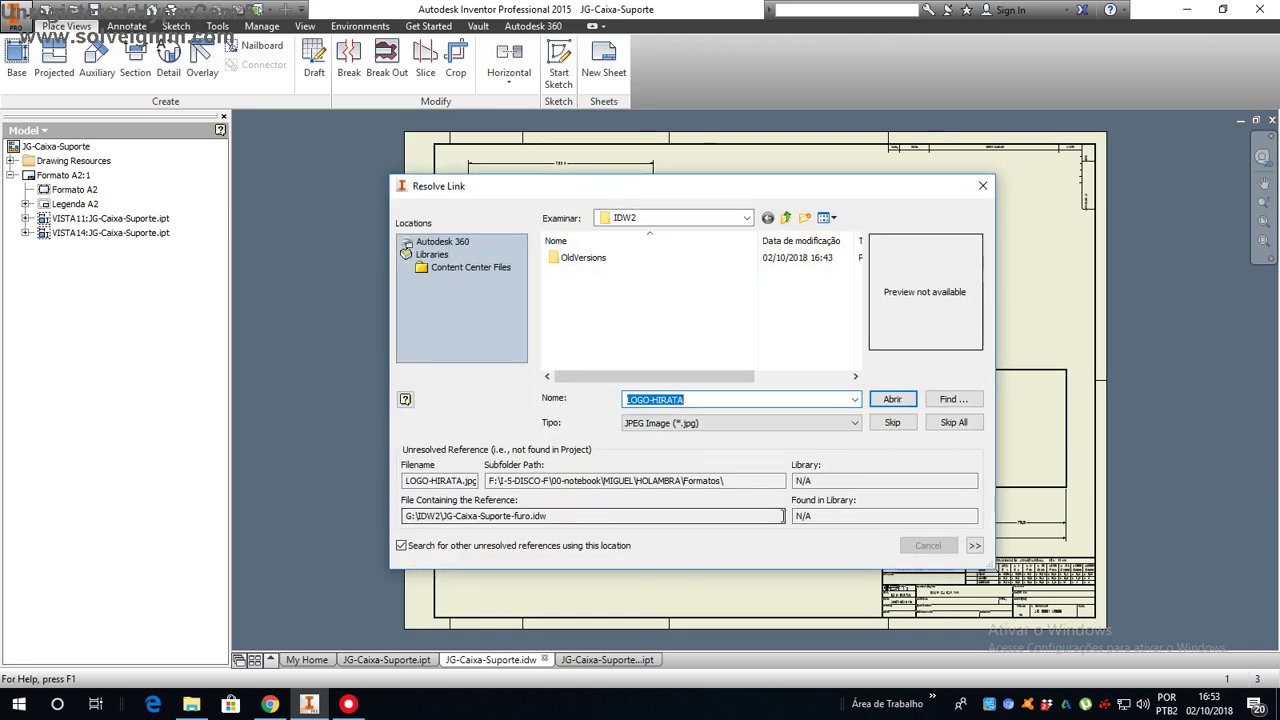
Skip the missing LOGO-HIRATA.jpg and relink the views to G:\IDW2\JG-Caixa-Suporte-Furo.ipt
left_click(892, 422)
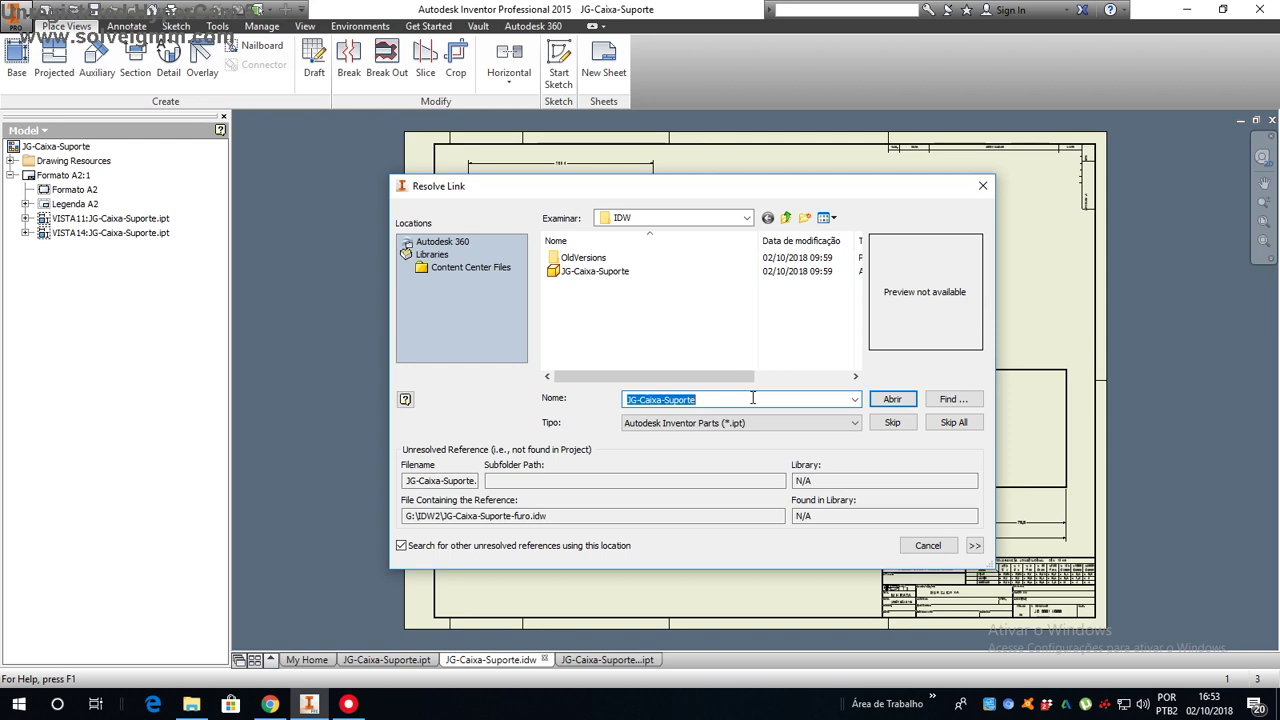
left_click(630, 219)
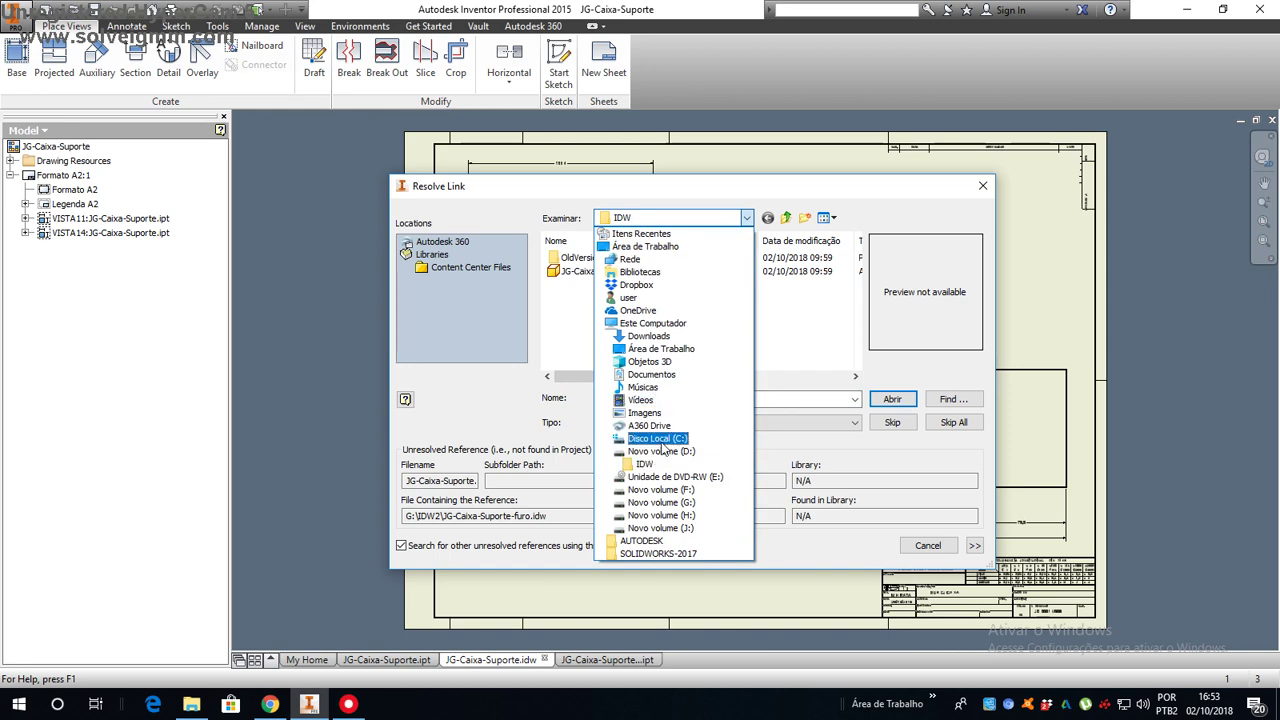
left_click(679, 502)
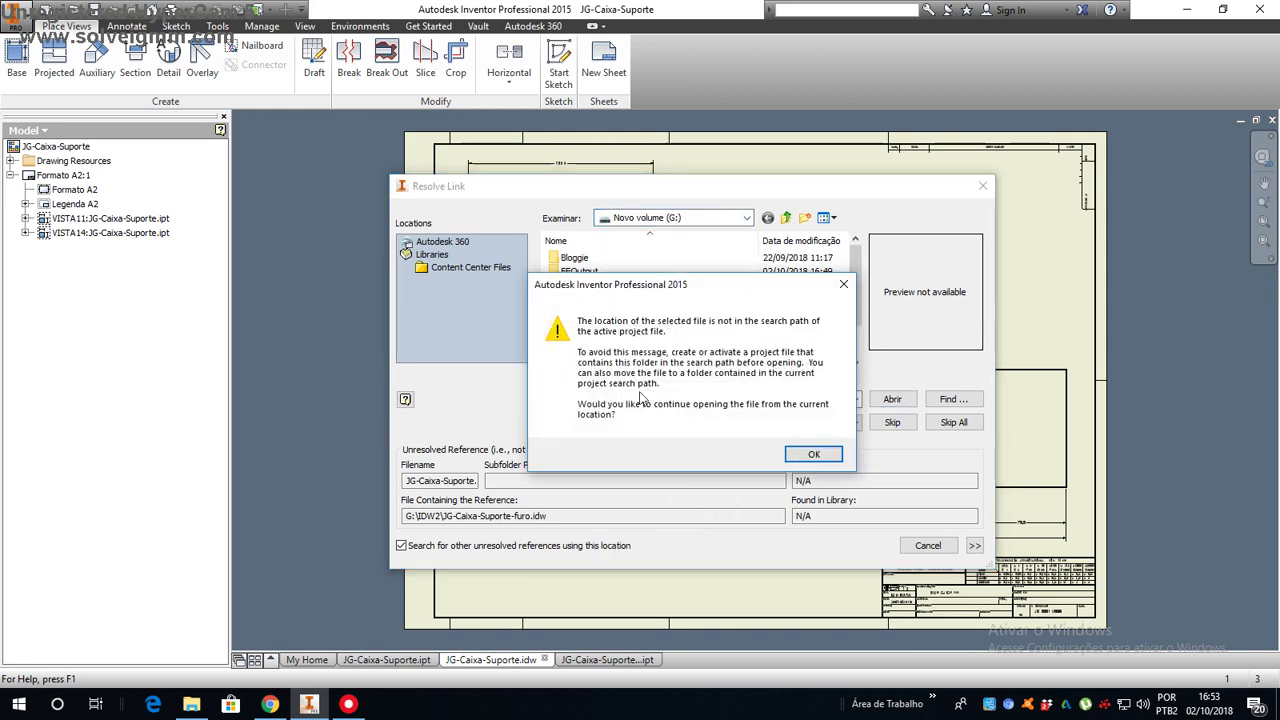
left_click(790, 456)
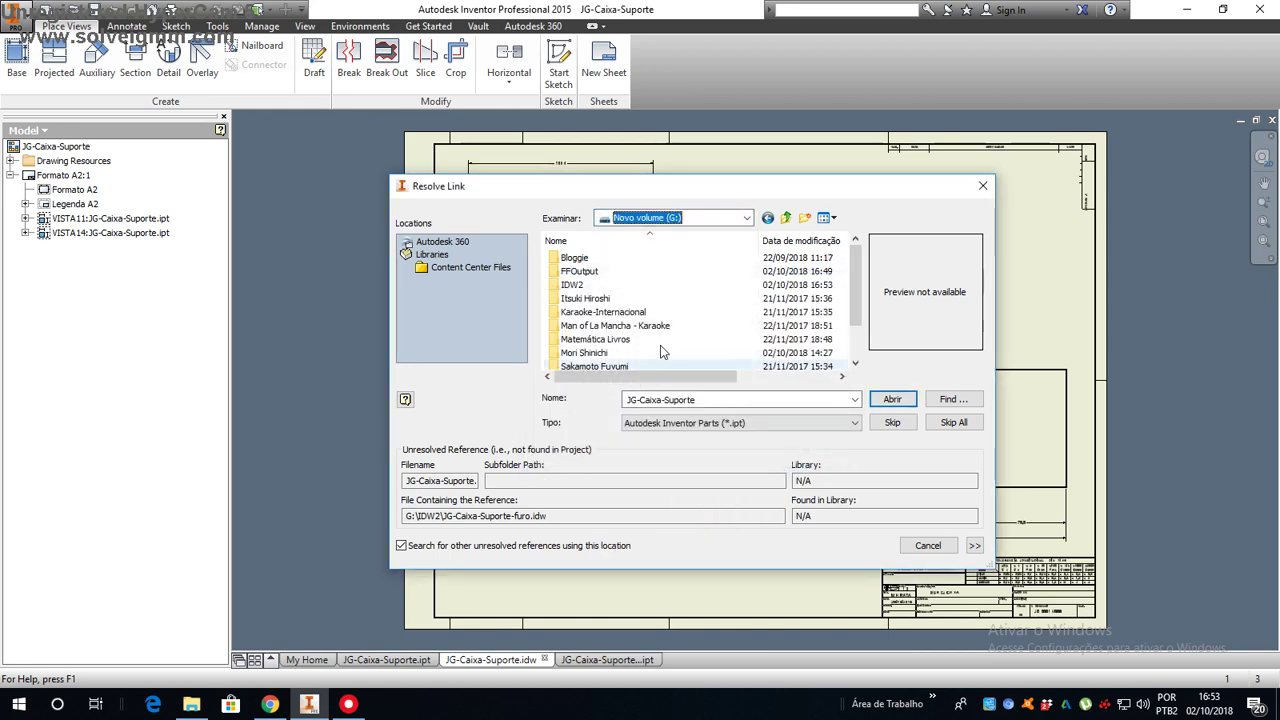
double_click(581, 284)
left_click(594, 273)
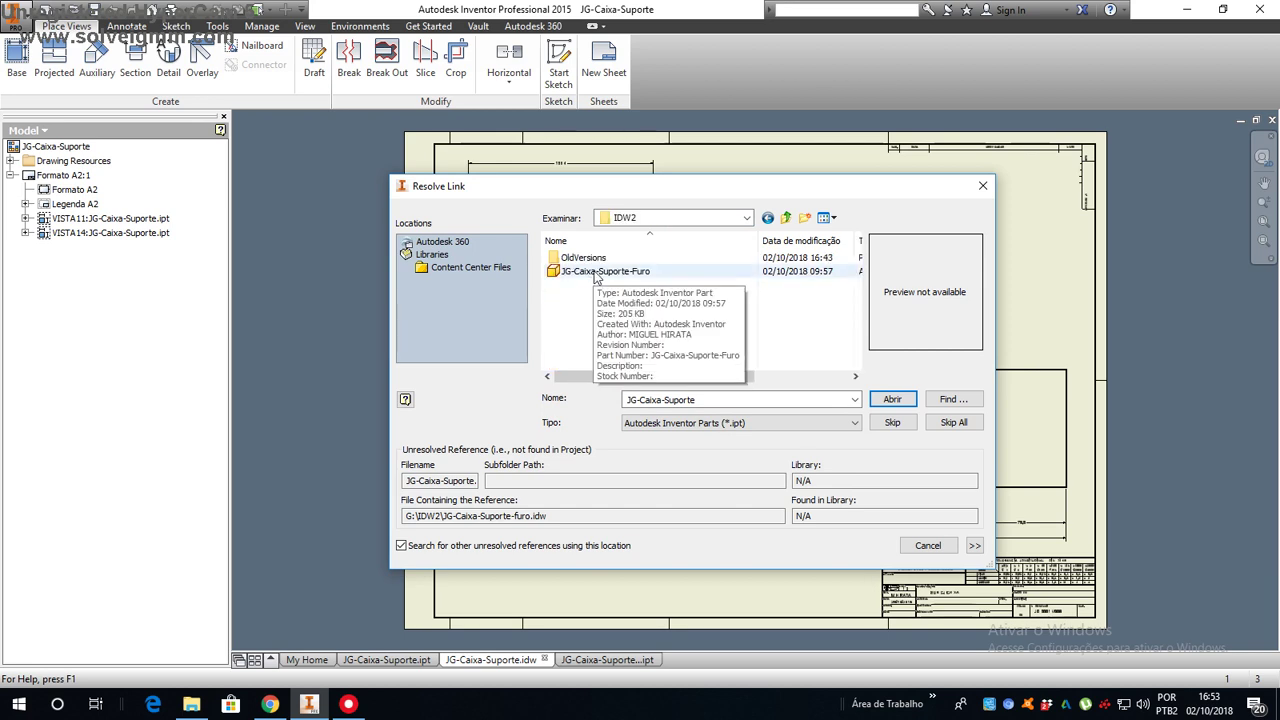
left_click(884, 402)
left_click(748, 453)
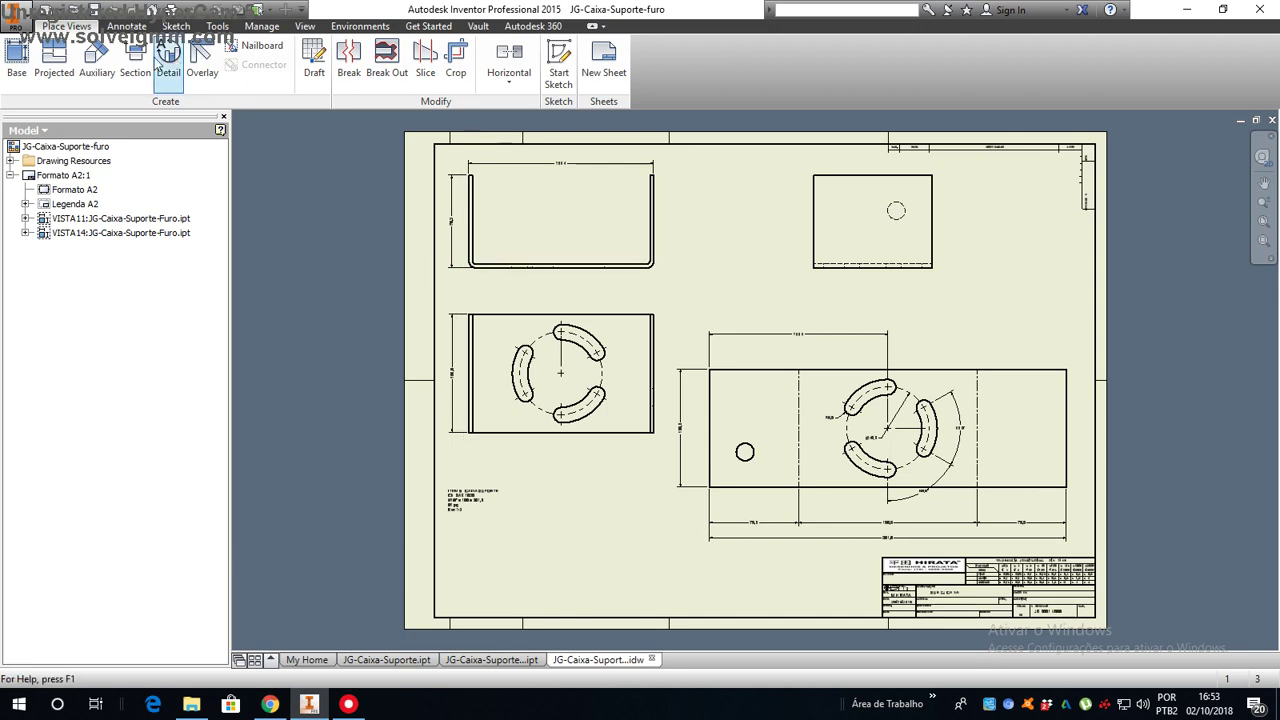
Place a centre mark on the small round hole in the front view
left_click(126, 26)
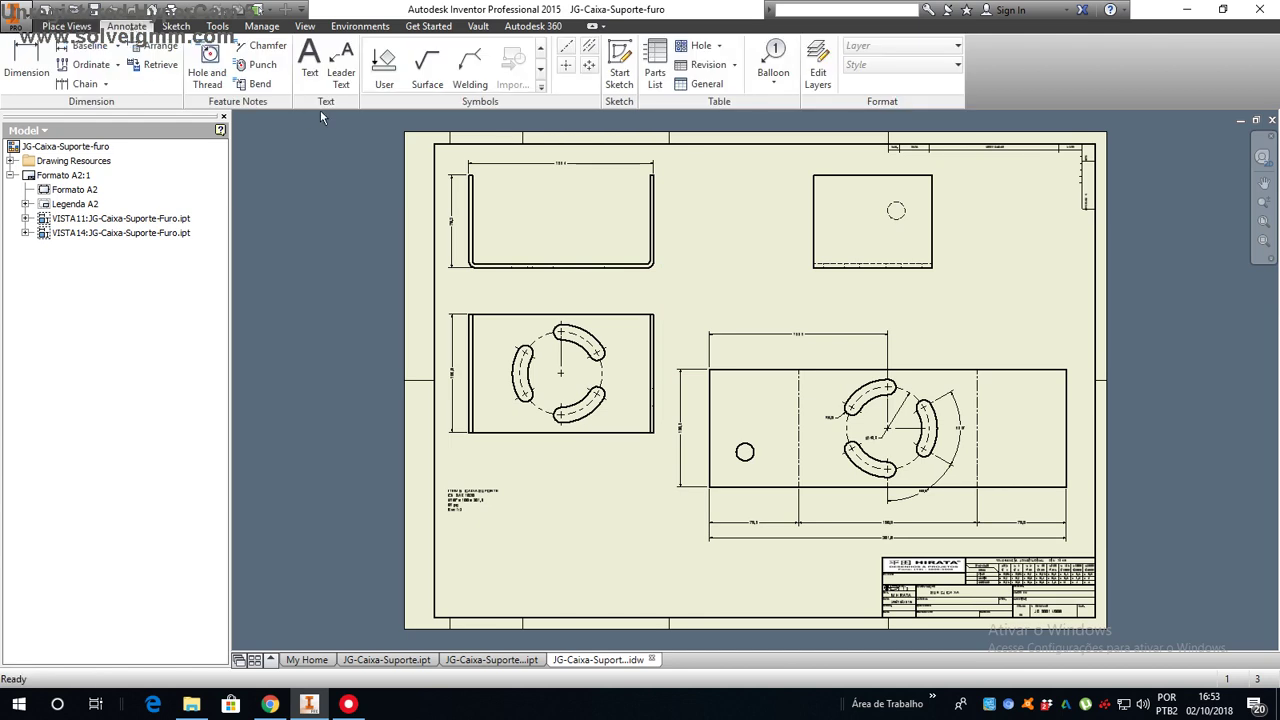
left_click(566, 64)
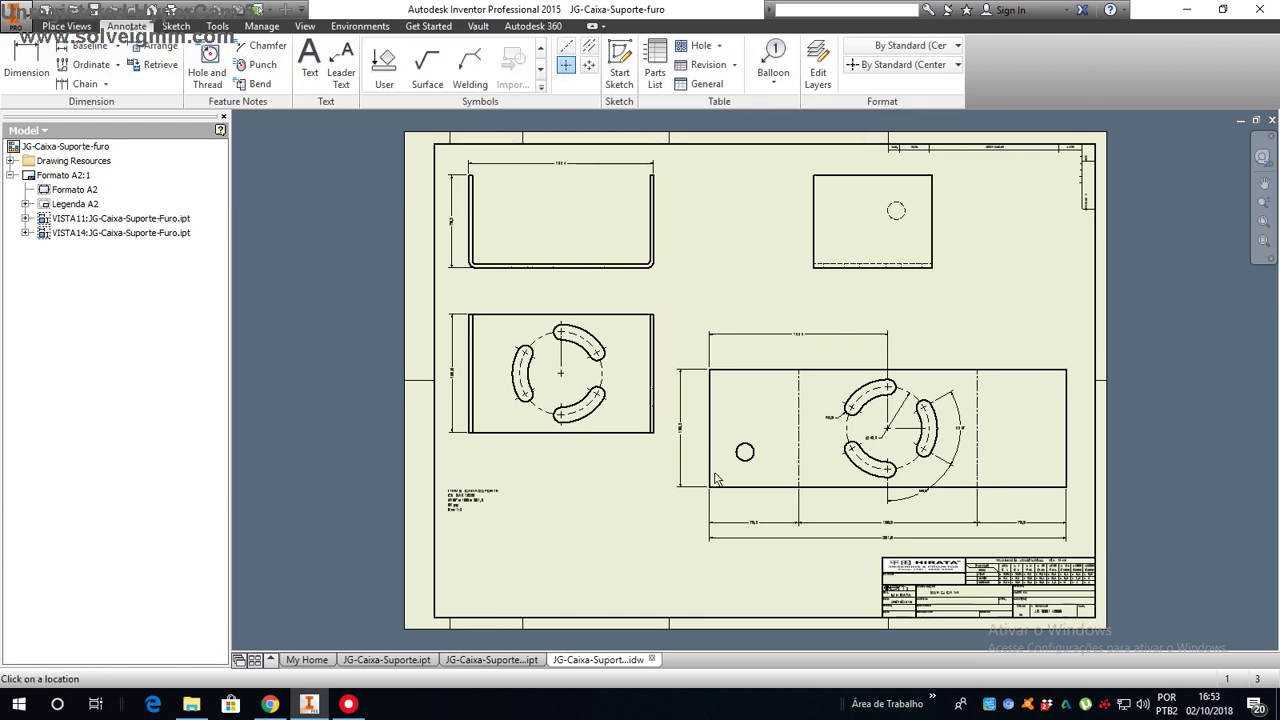
left_click(744, 452)
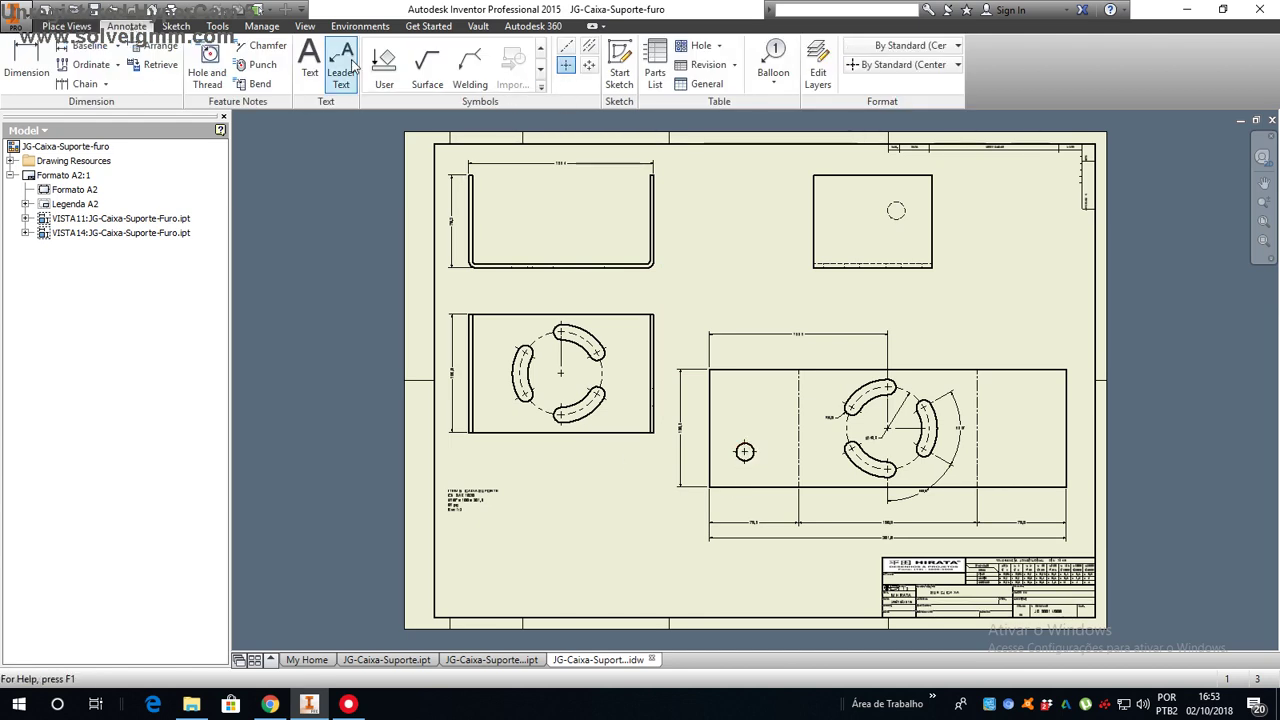
Begin dimensioning the hole from the front view's left edge, restarting after a cancelled attempt
left_click(28, 64)
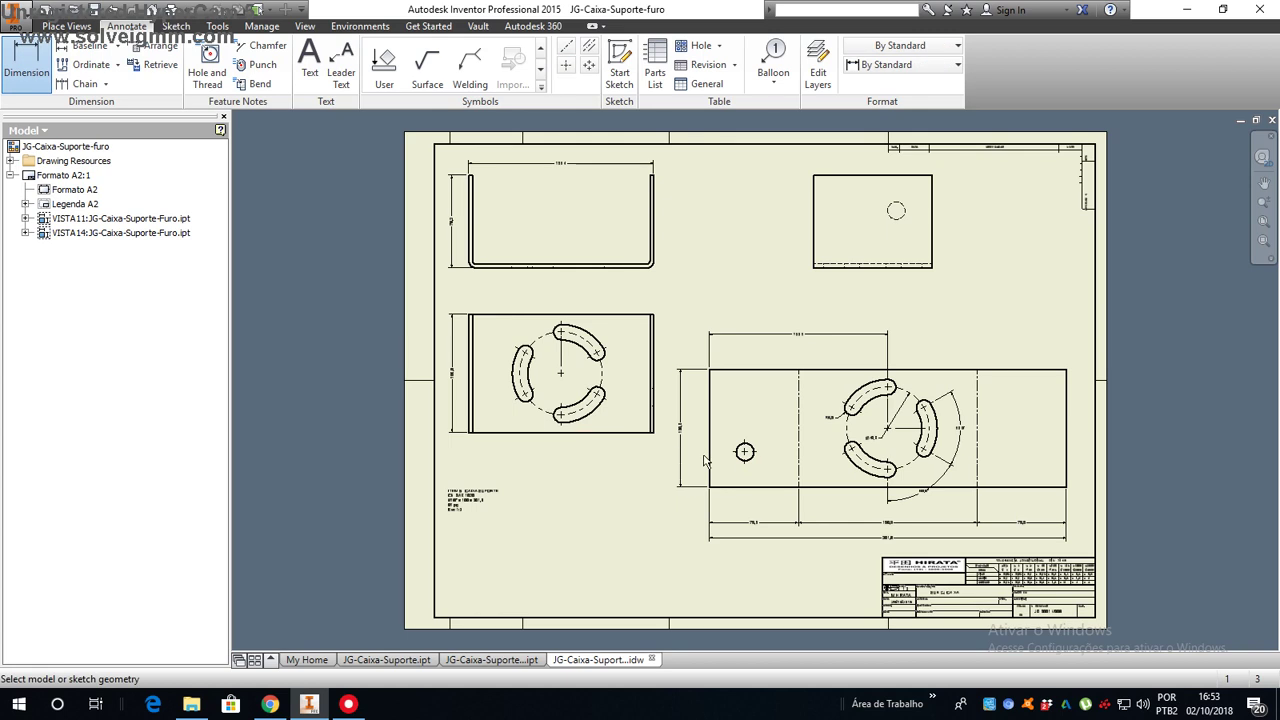
left_click(709, 458)
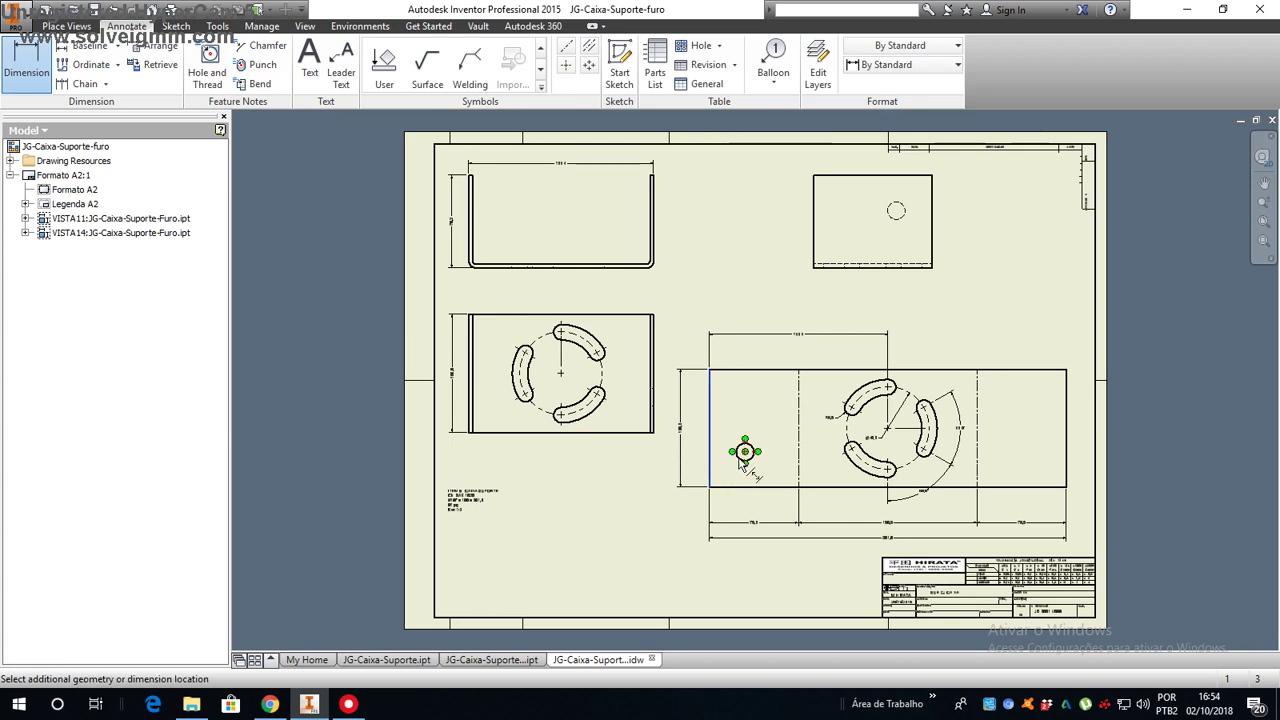
left_click(745, 451)
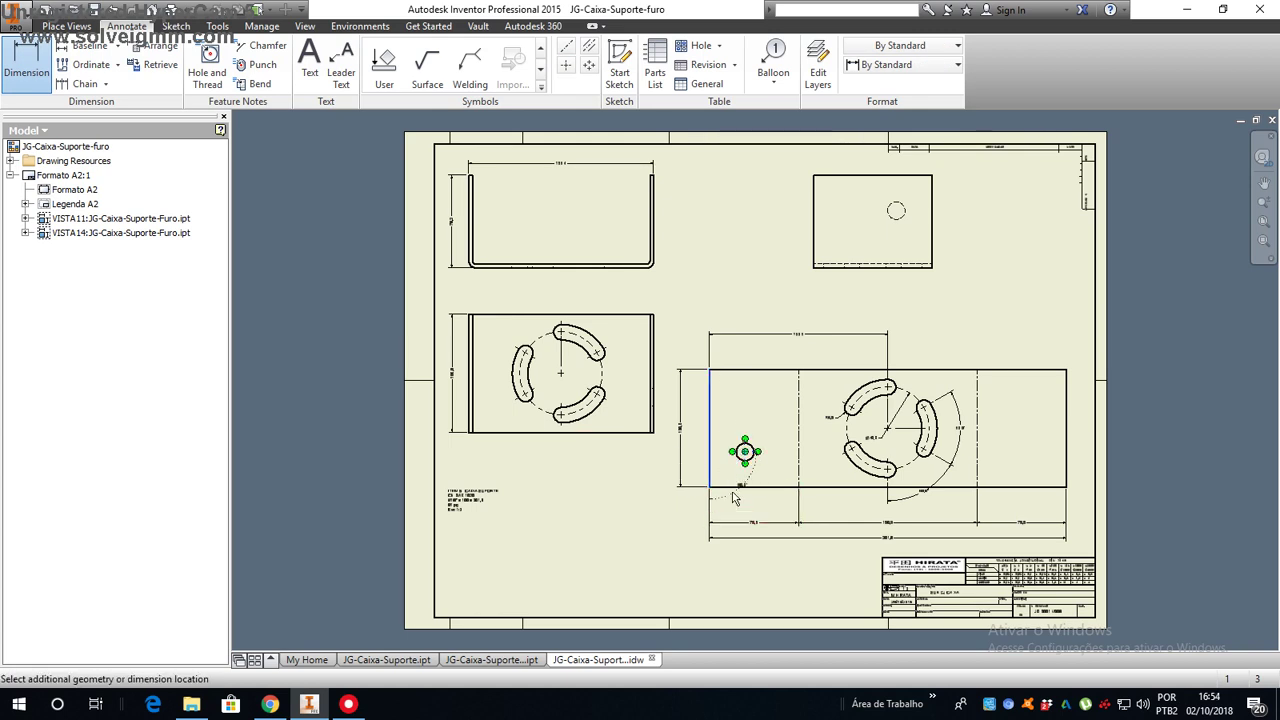
key("Escape")
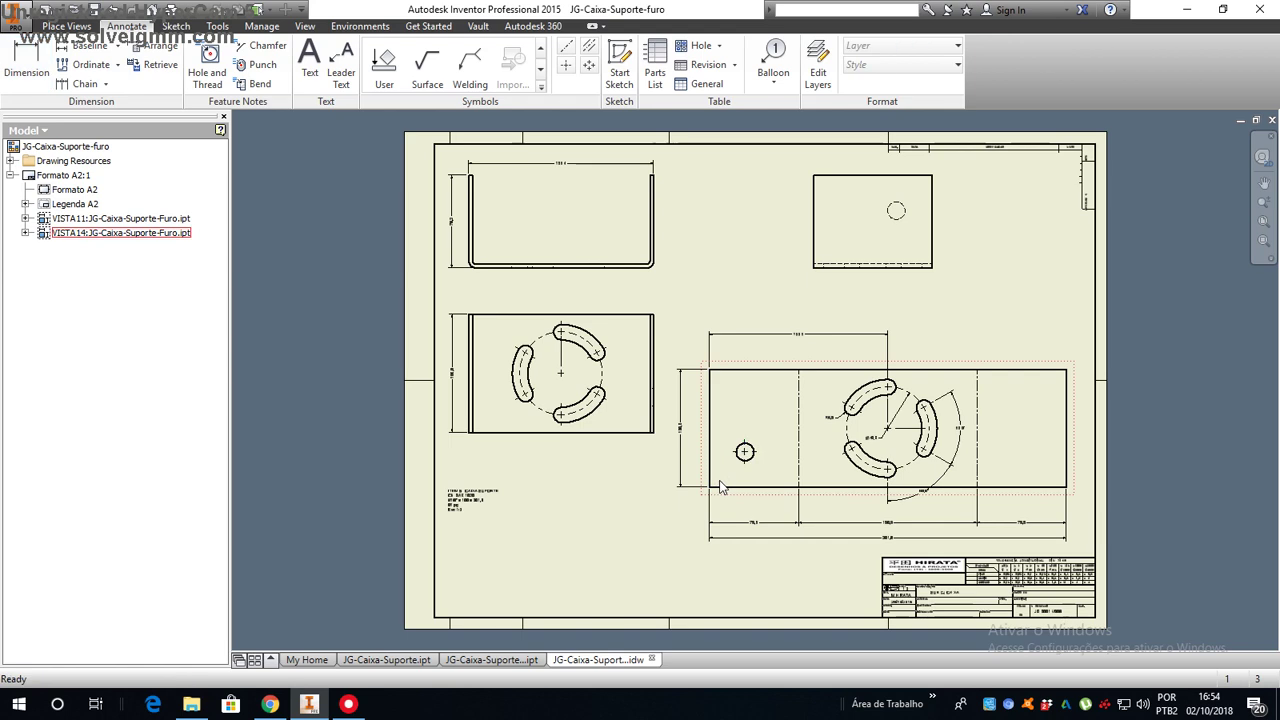
key("d")
left_click(711, 472)
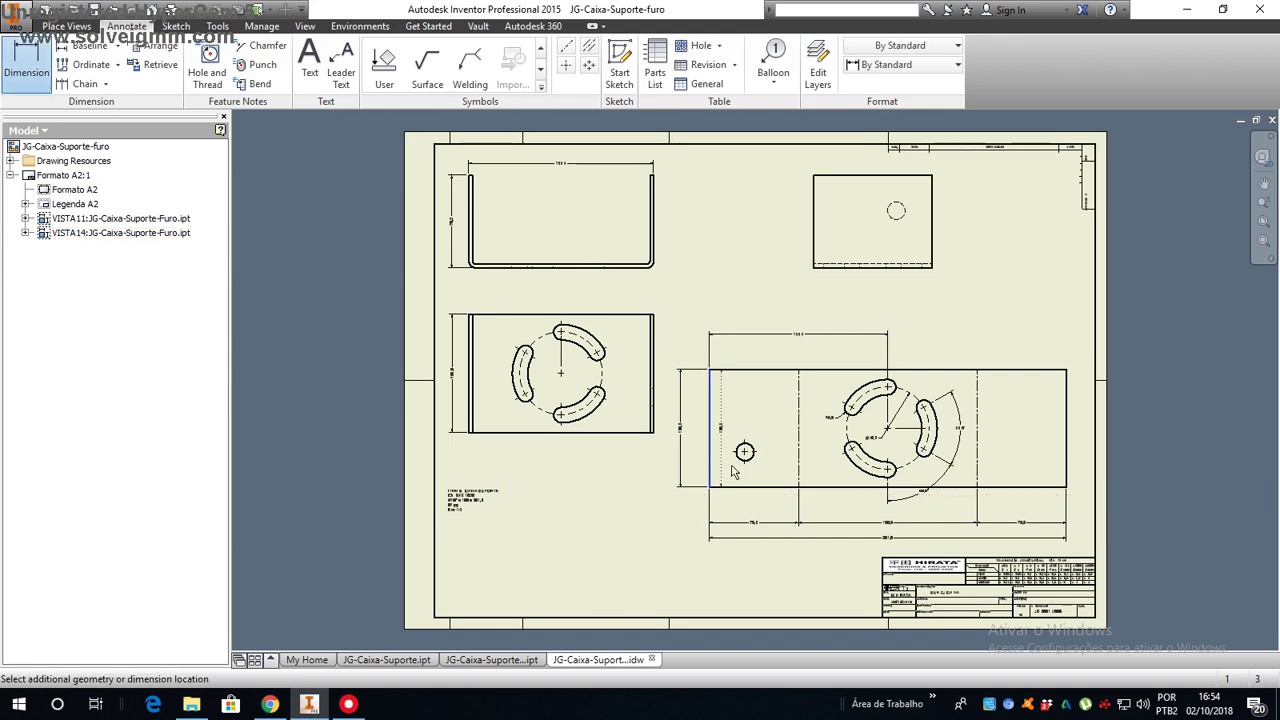
Locate the hole with 30,0 dimensions from the left edge and the bottom edge
scroll(741, 475, "up", 5)
scroll(741, 476, "down", 2)
scroll(725, 420, "down", 3)
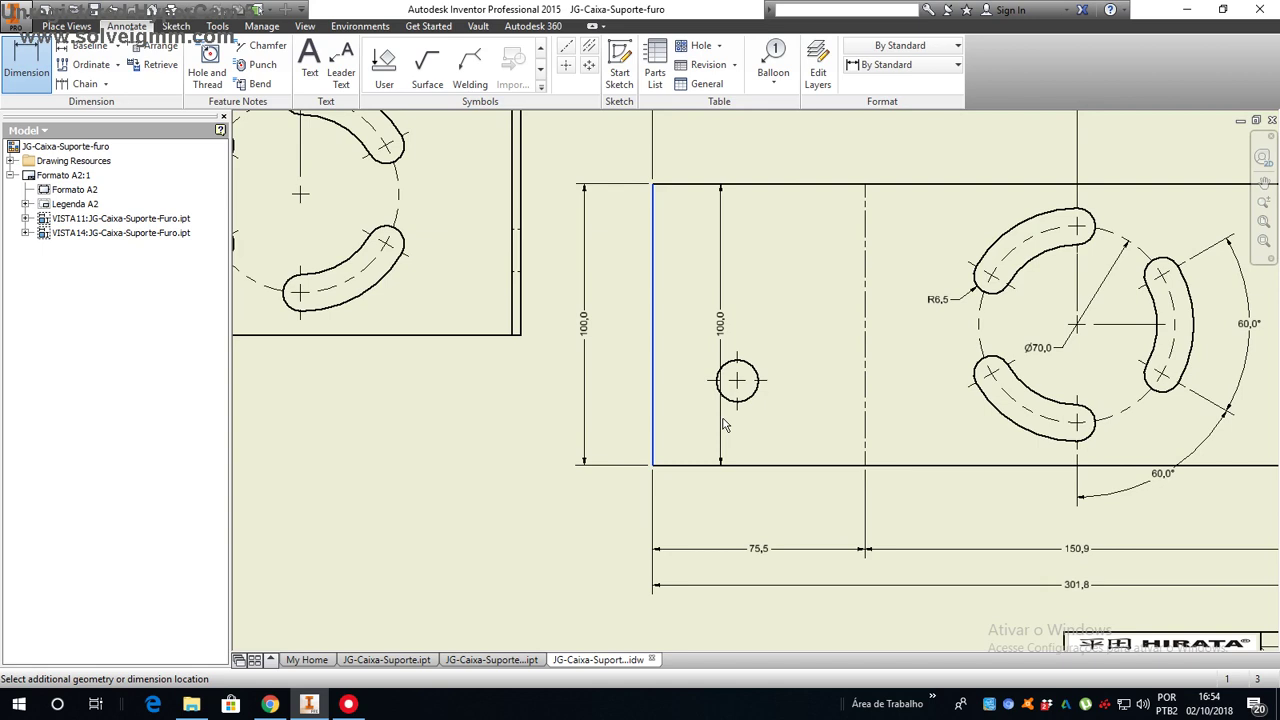
left_click(731, 402)
left_click(694, 502)
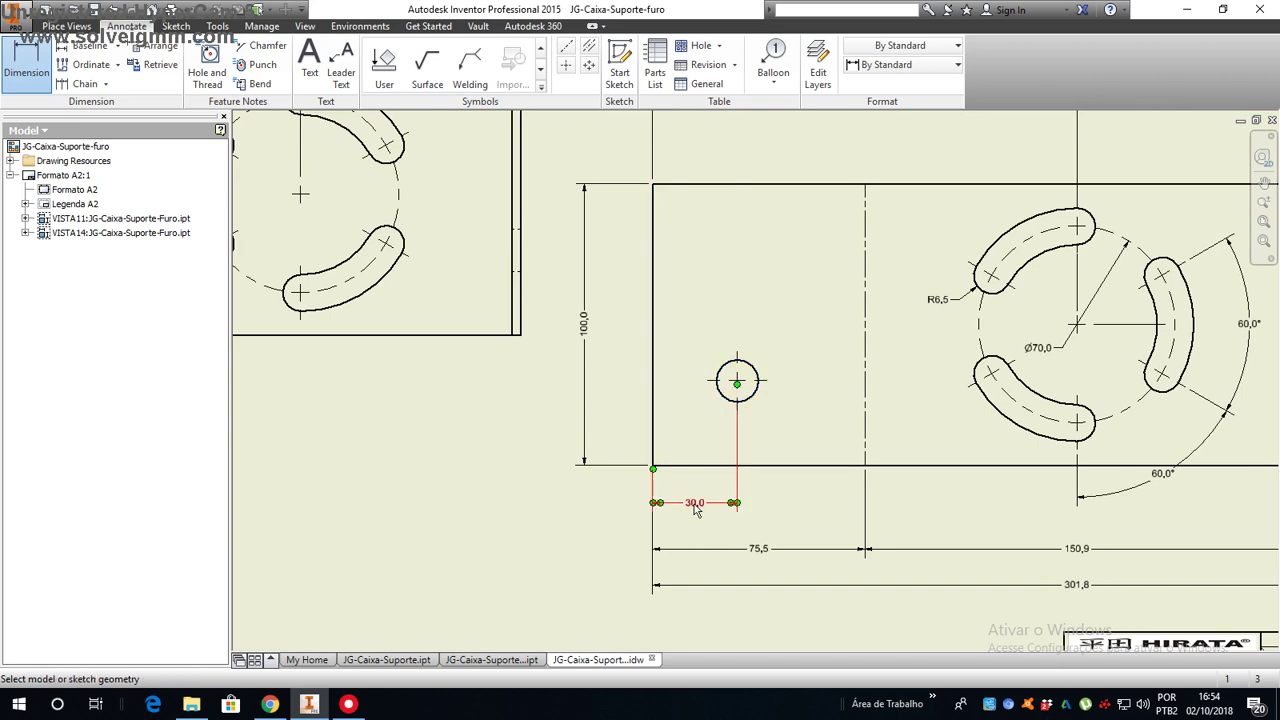
left_click(744, 400)
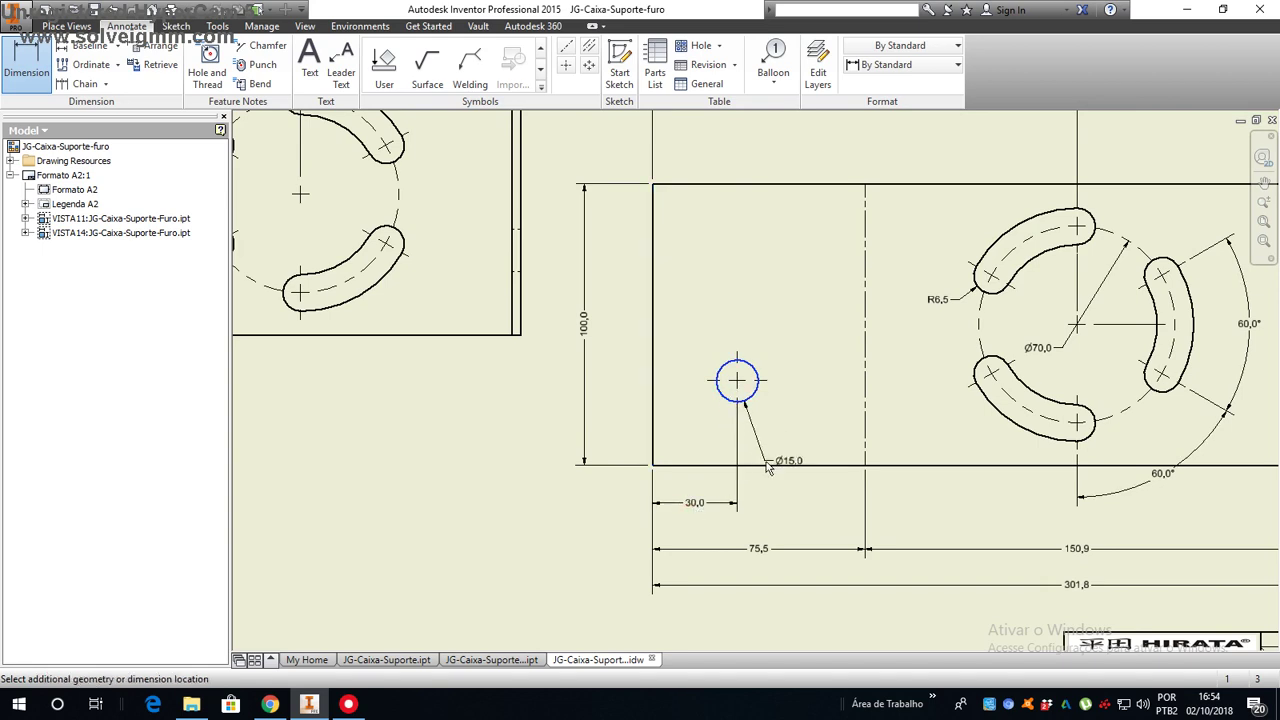
left_click(766, 466)
left_click(626, 420)
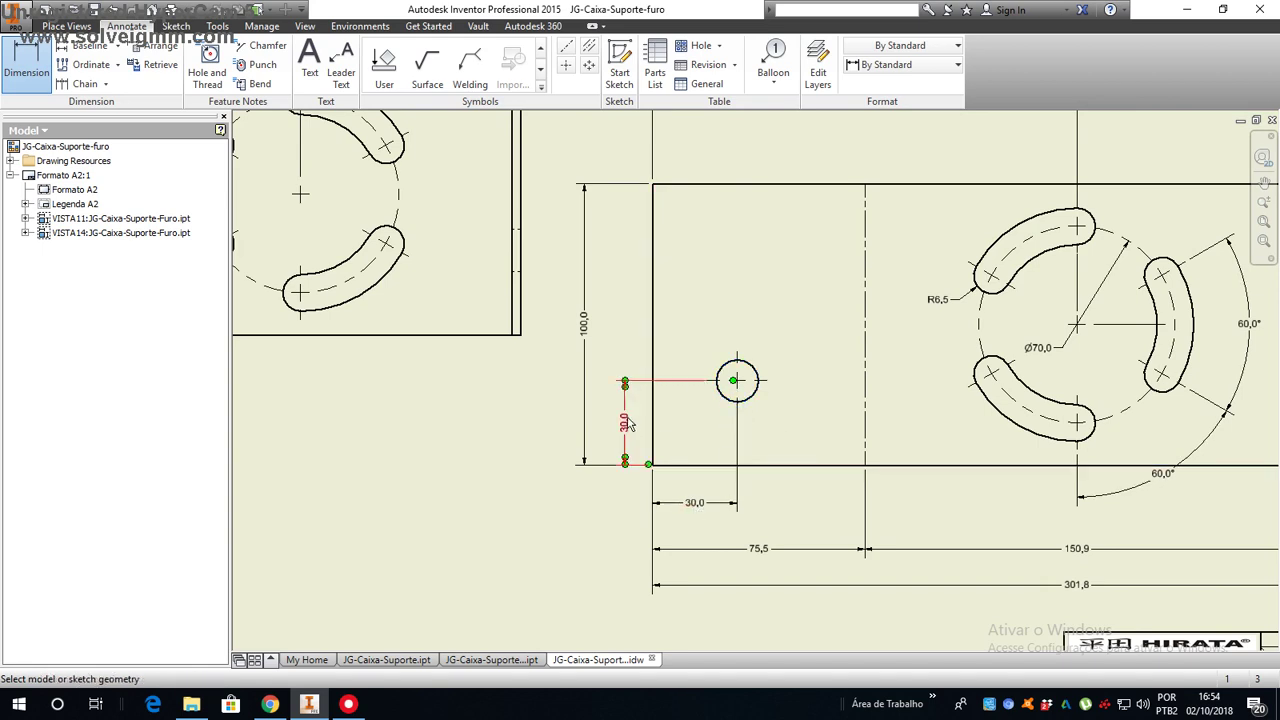
Add the Ø15,0 hole diameter dimension and zoom out to the whole sheet
left_click(756, 372)
left_click(786, 318)
left_click(1263, 222)
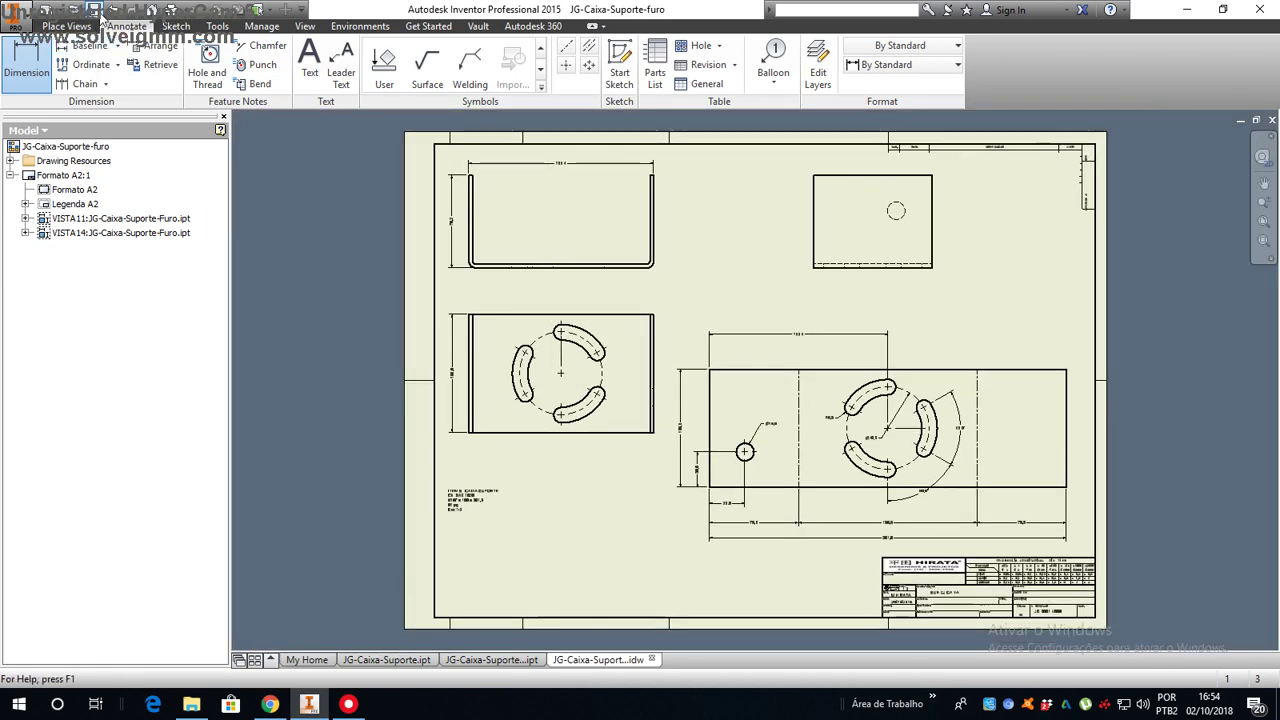
key("Escape")
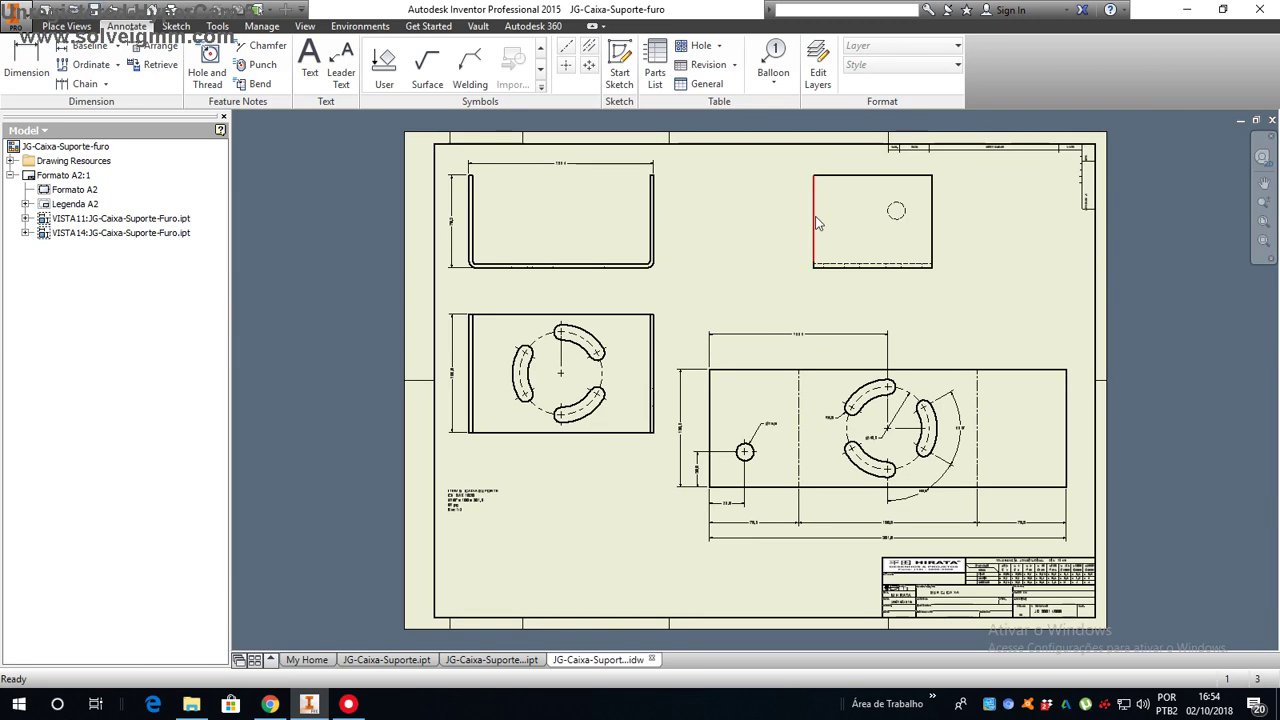